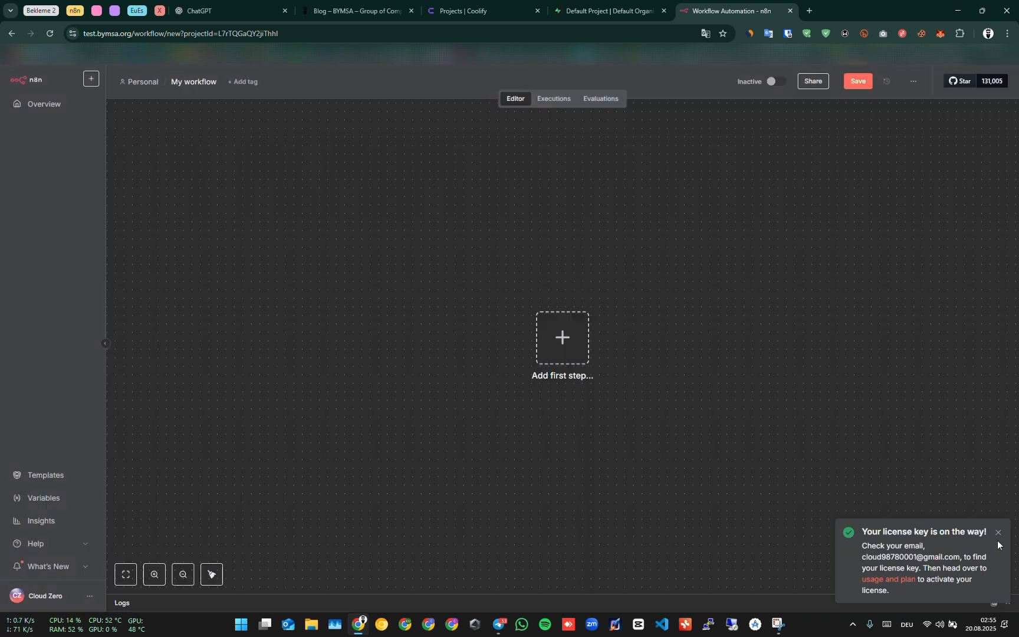
# Dismiss the licence notice and add a manual trigger as the workflow's first step.
pyautogui.click(997, 532)
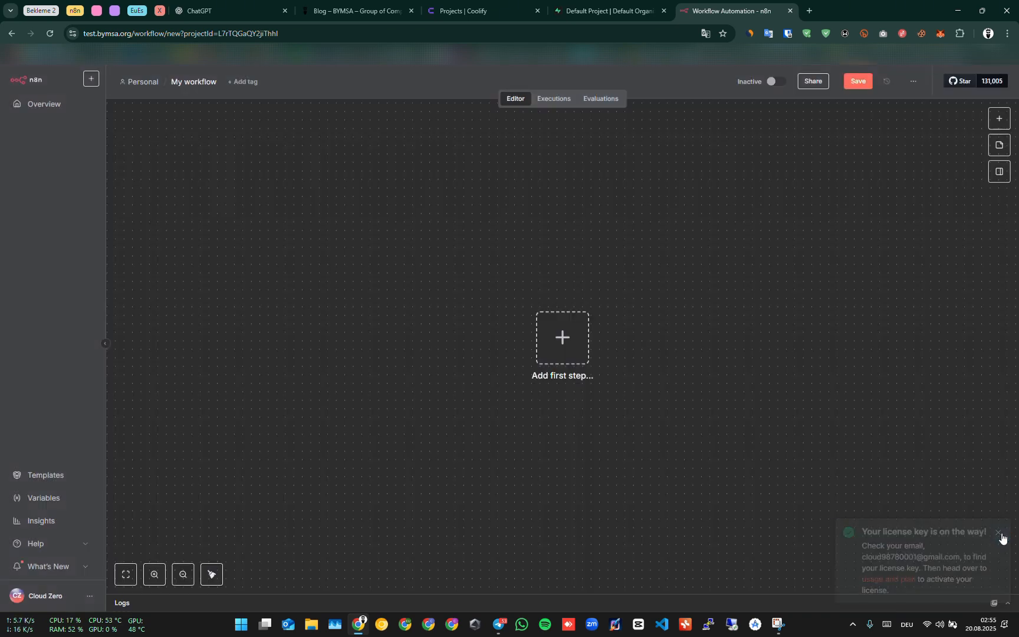
pyautogui.click(553, 338)
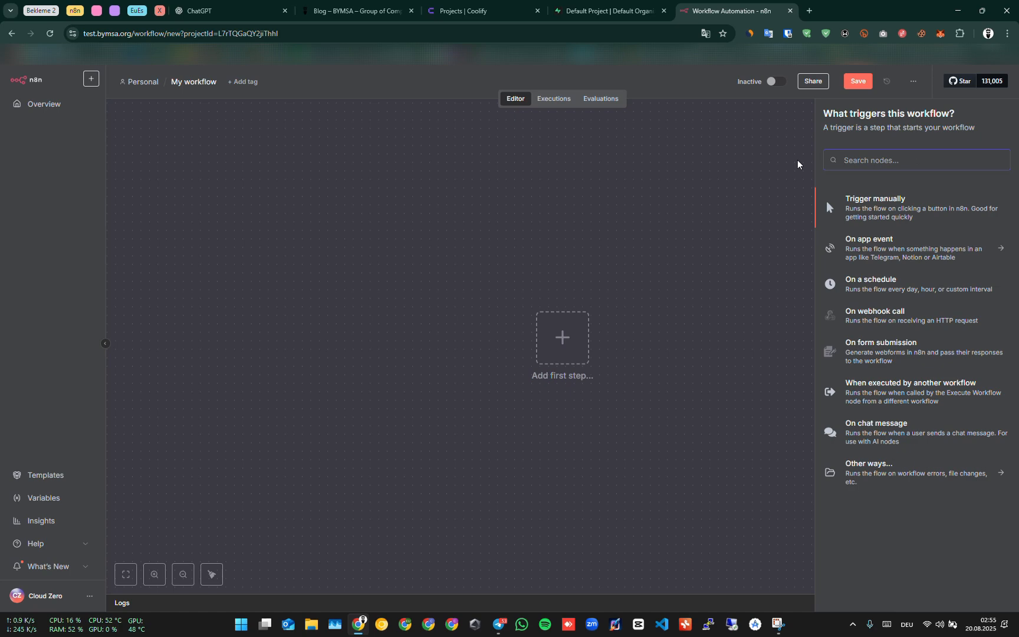
pyautogui.write('manual')
pyautogui.click(867, 212)
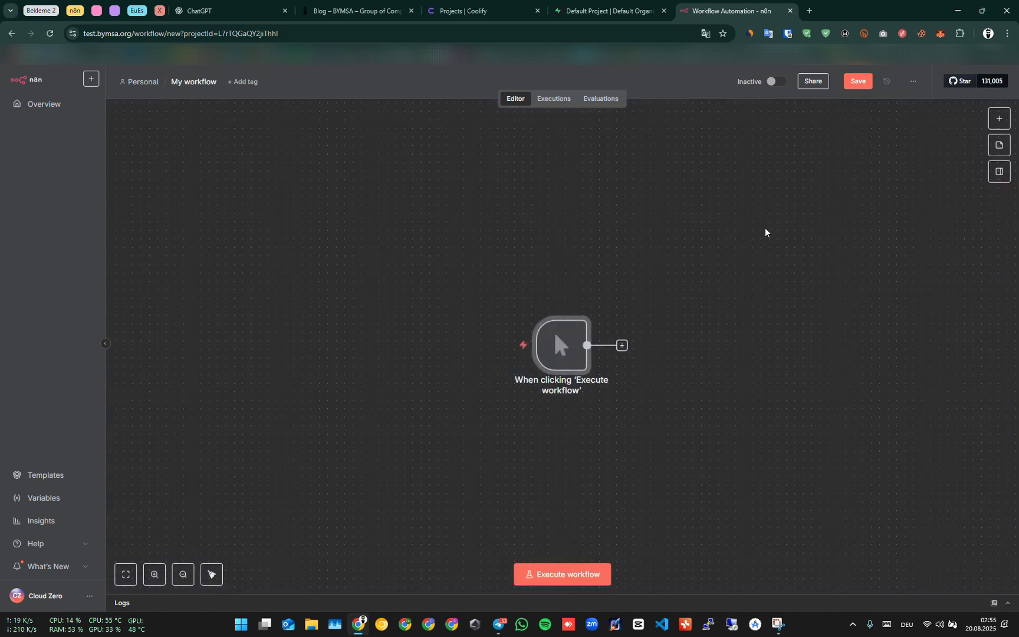
# Add a Postgres 'Insert rows in a table' node after the manual trigger, looking at the Supabase actions first, and return to the canvas.
pyautogui.moveTo(751, 316); pyautogui.dragTo(529, 315)
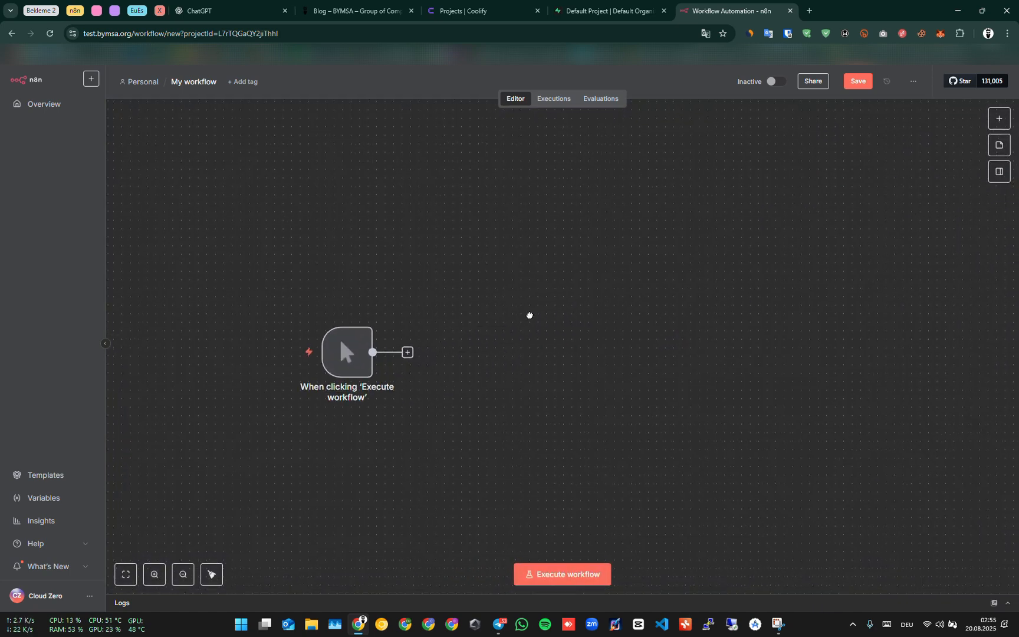
pyautogui.click(407, 353)
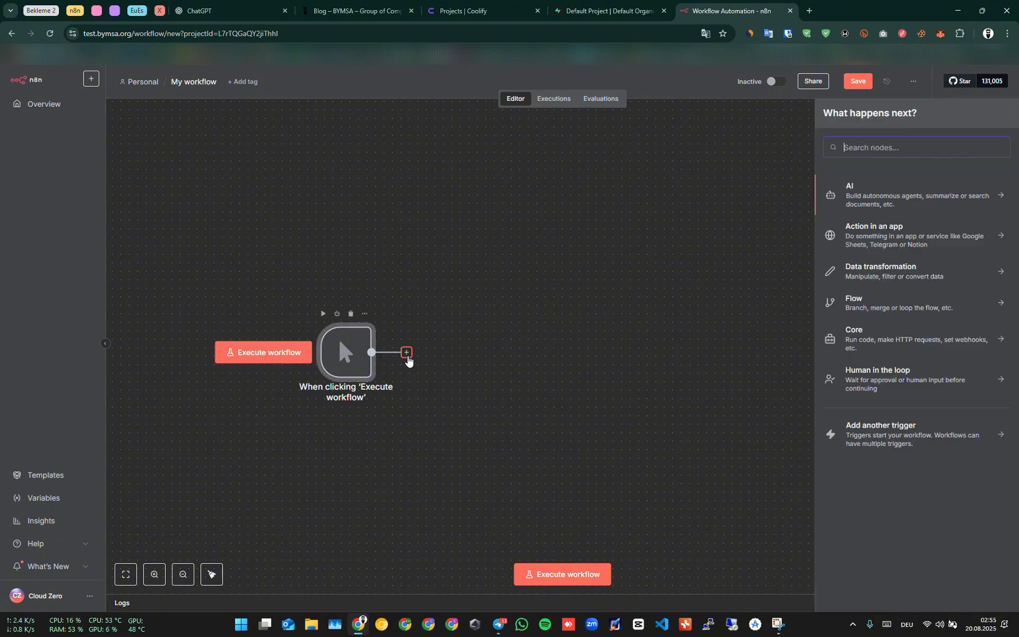
pyautogui.write('supabase')
pyautogui.click(880, 207)
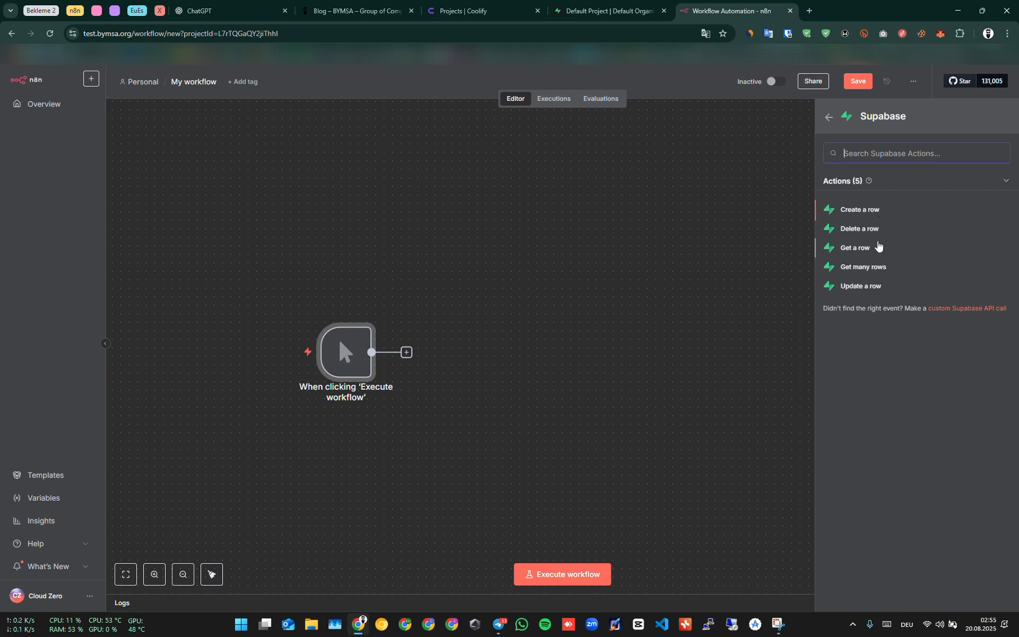
pyautogui.click(828, 117)
pyautogui.write('postgre')
pyautogui.click(898, 189)
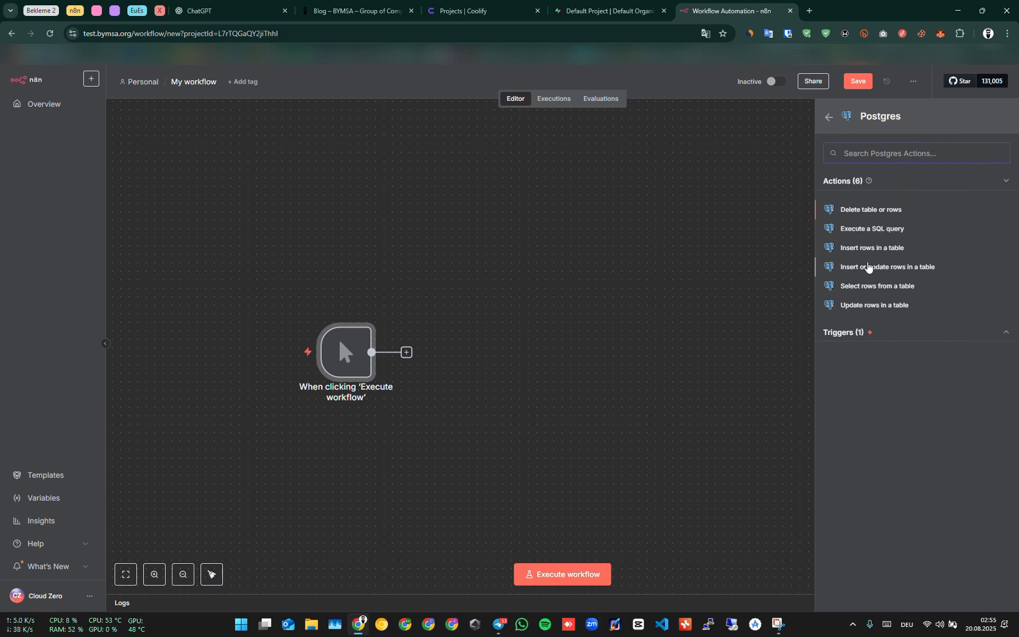
pyautogui.click(870, 251)
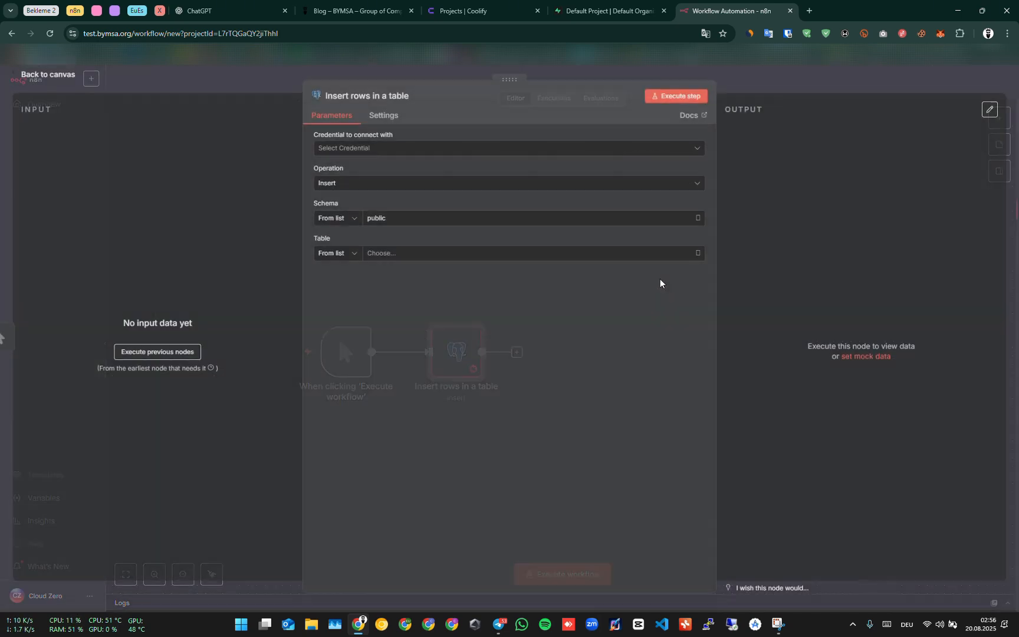
pyautogui.click(784, 63)
pyautogui.press('Tab')
pyautogui.write('supa')
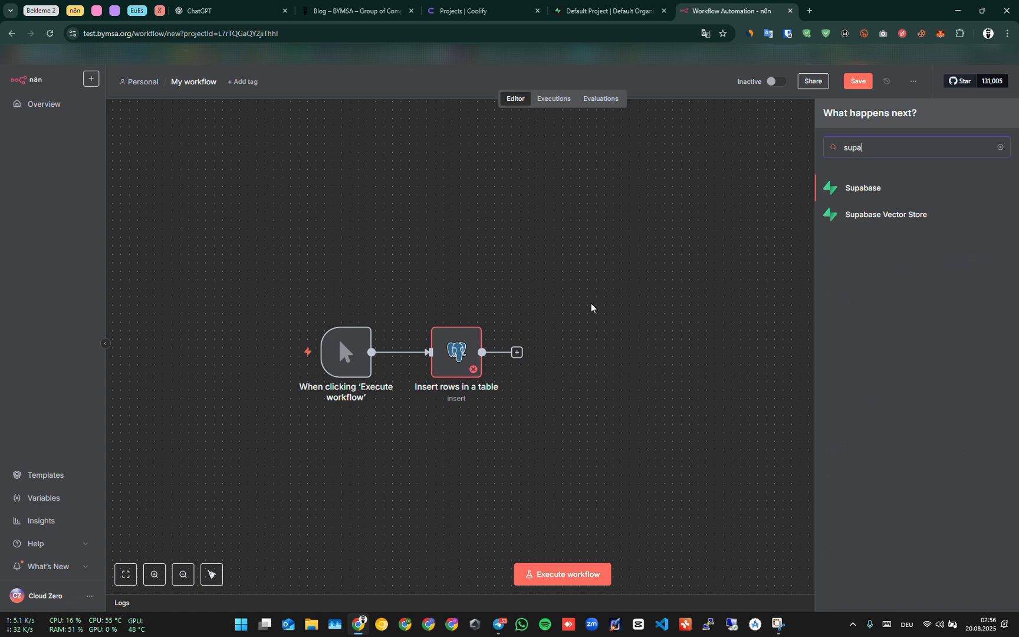
pyautogui.click(884, 196)
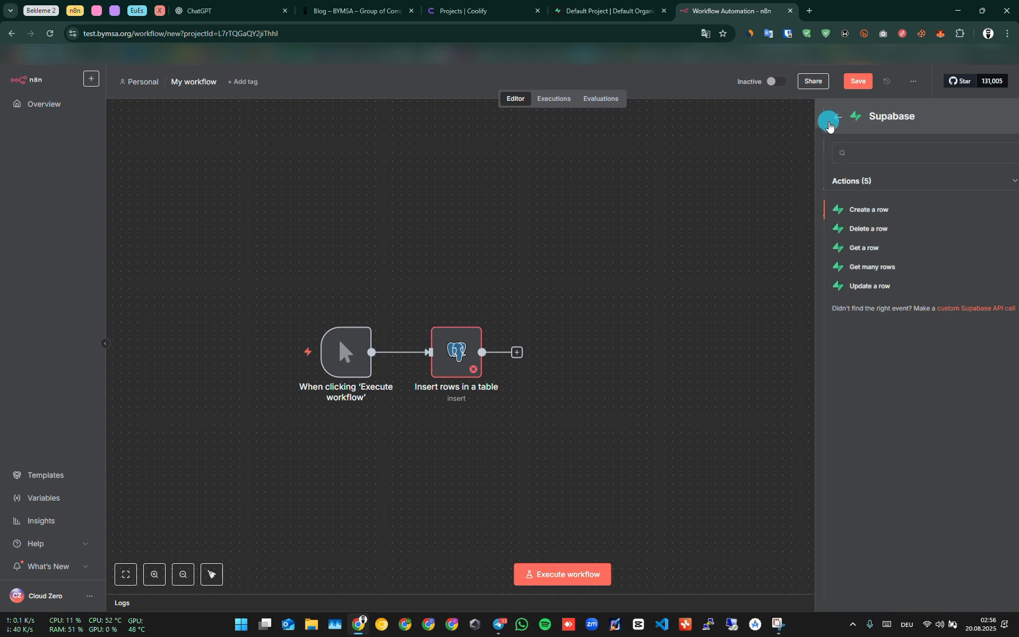
pyautogui.click(828, 117)
pyautogui.write('postg')
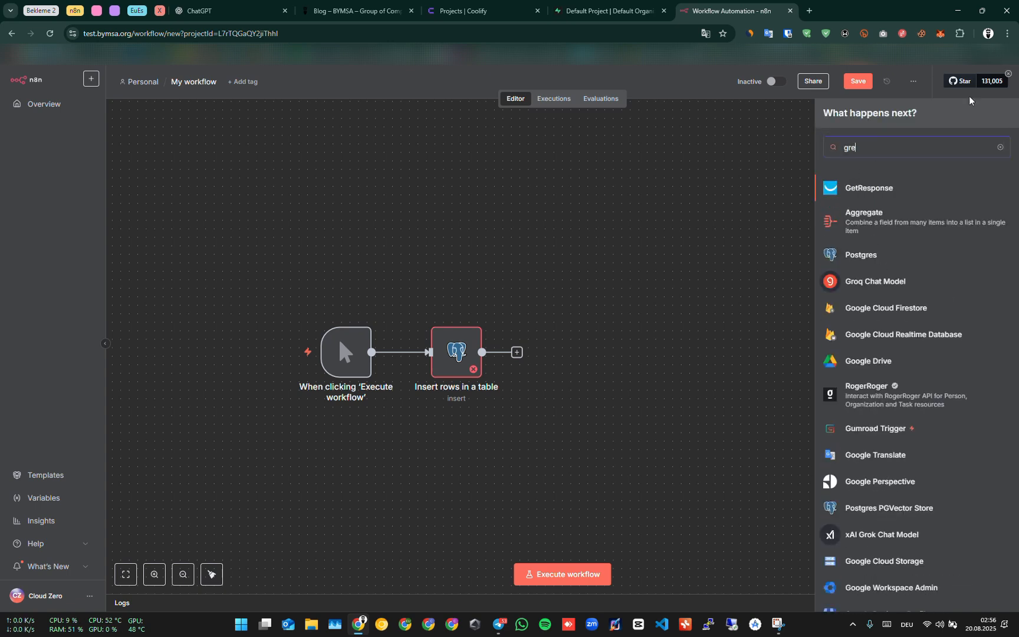
pyautogui.click(865, 217)
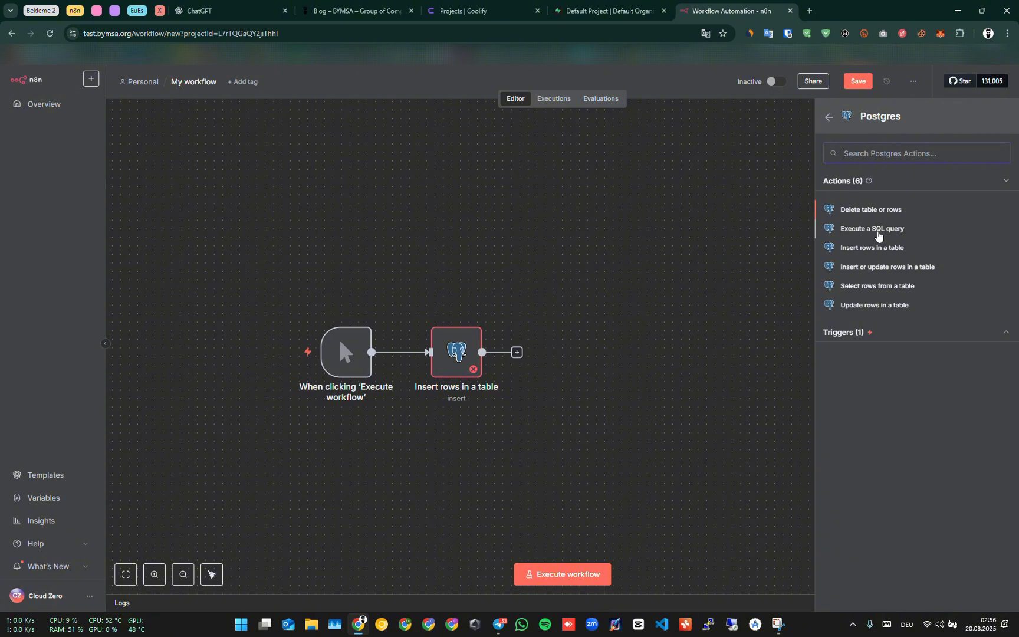
pyautogui.press('Escape')
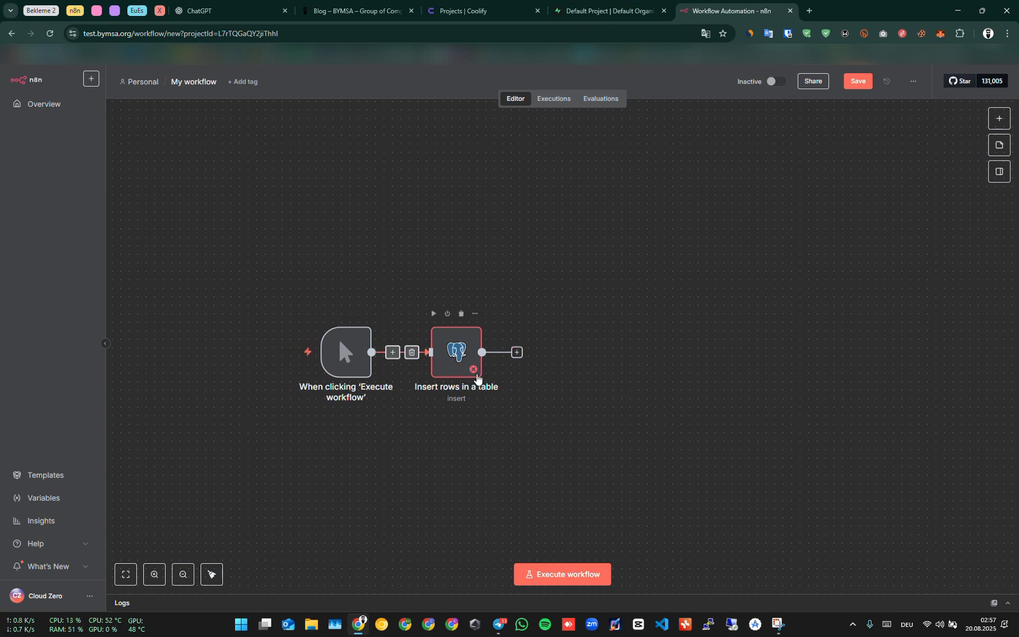
pyautogui.click(470, 361)
pyautogui.click(493, 412)
pyautogui.click(462, 352)
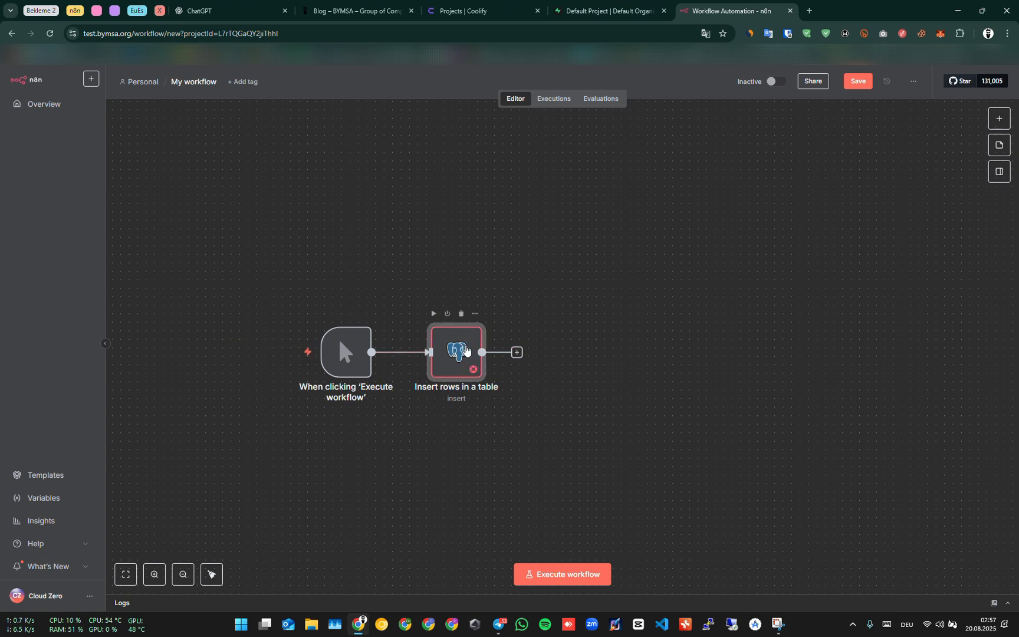
pyautogui.moveTo(457, 351)
pyautogui.click(591, 390)
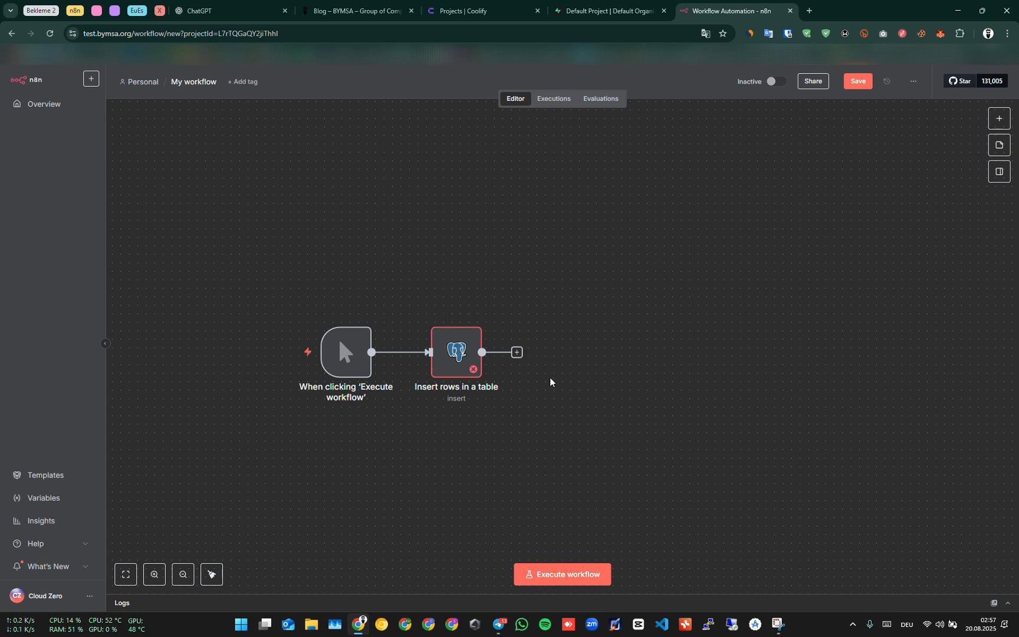
pyautogui.click(535, 411)
pyautogui.click(460, 357)
# Open the Insert rows node and start creating a new Postgres credential.
pyautogui.doubleClick(460, 361)
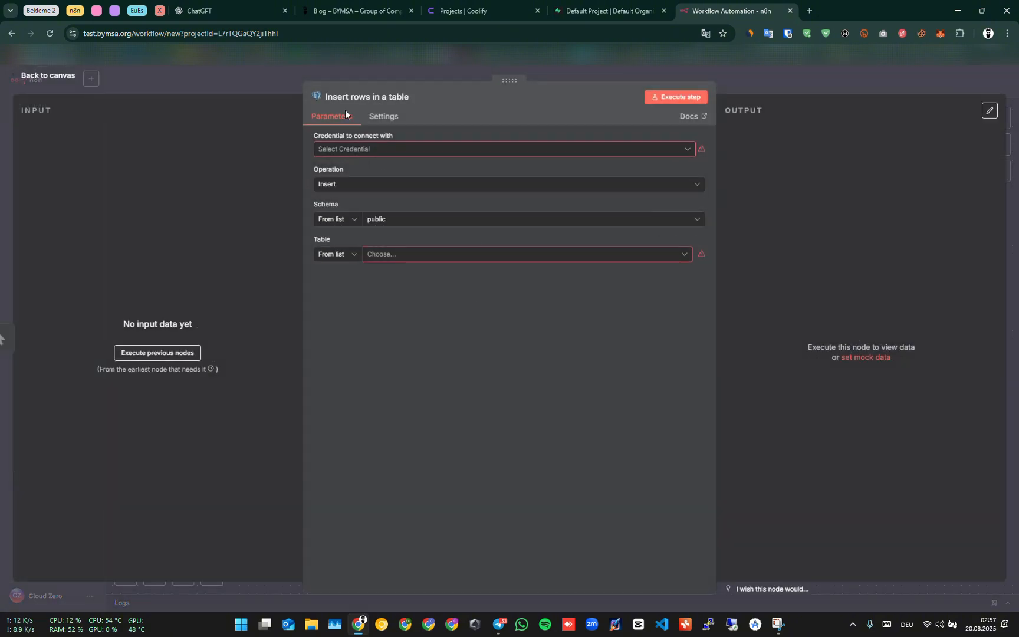
pyautogui.click(351, 149)
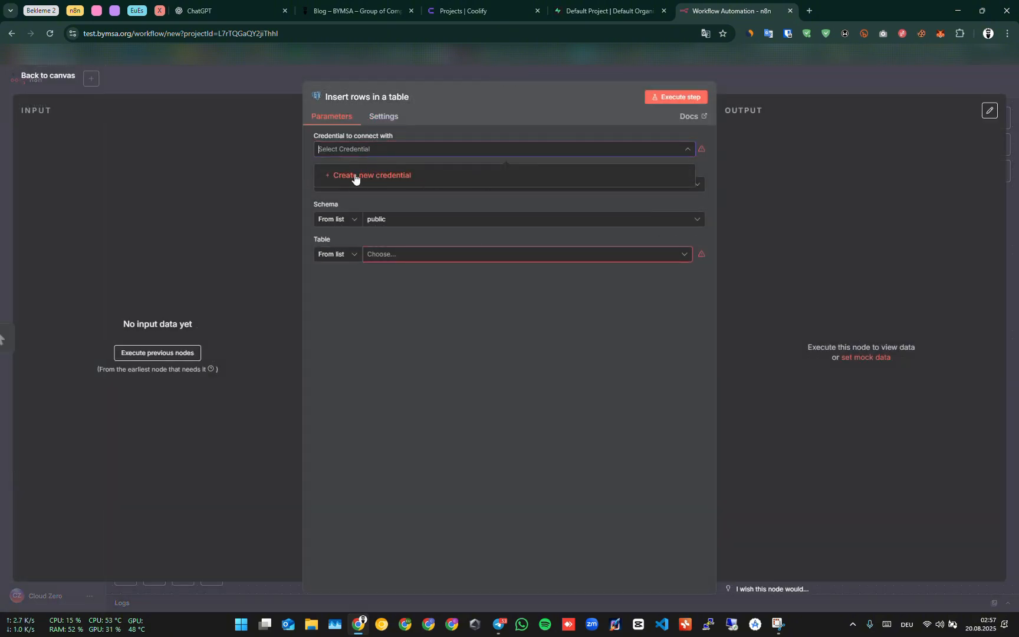
pyautogui.click(400, 176)
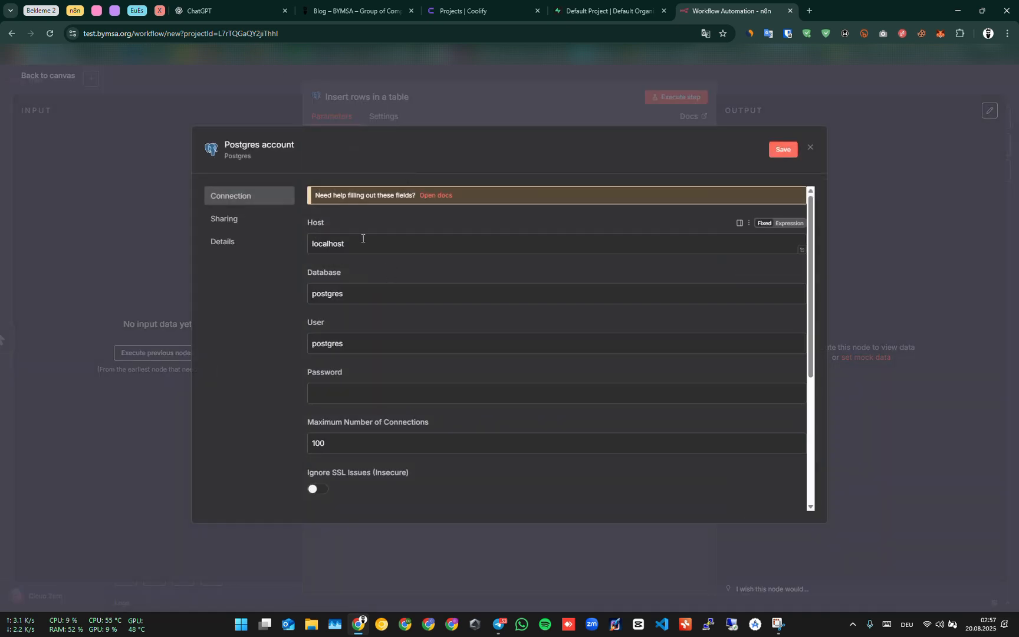
# Switch to Coolify and open the SupaBase project's service configuration to examine its PostgreSQL database name.
pyautogui.moveTo(377, 243); pyautogui.dragTo(280, 237)
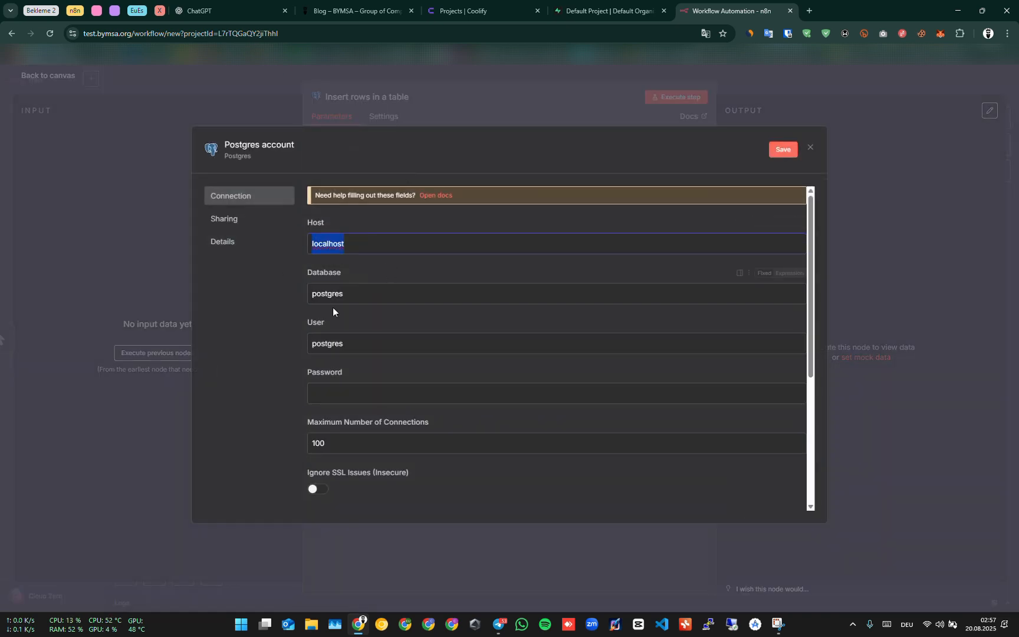
pyautogui.hotkey('ctrl', 'shift', 'Tab')
pyautogui.click(434, 11)
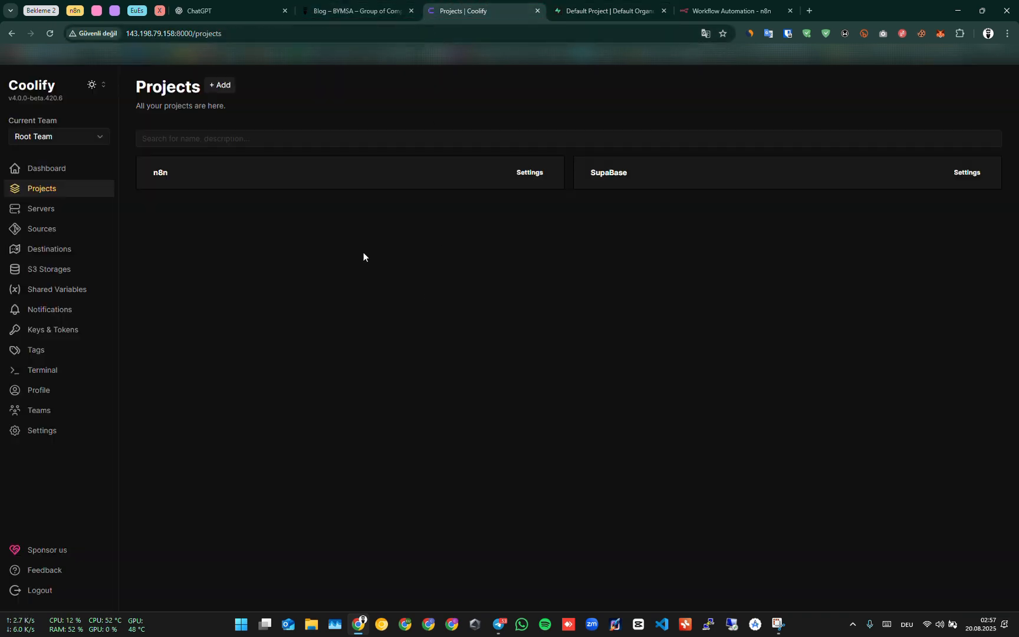
pyautogui.click(614, 174)
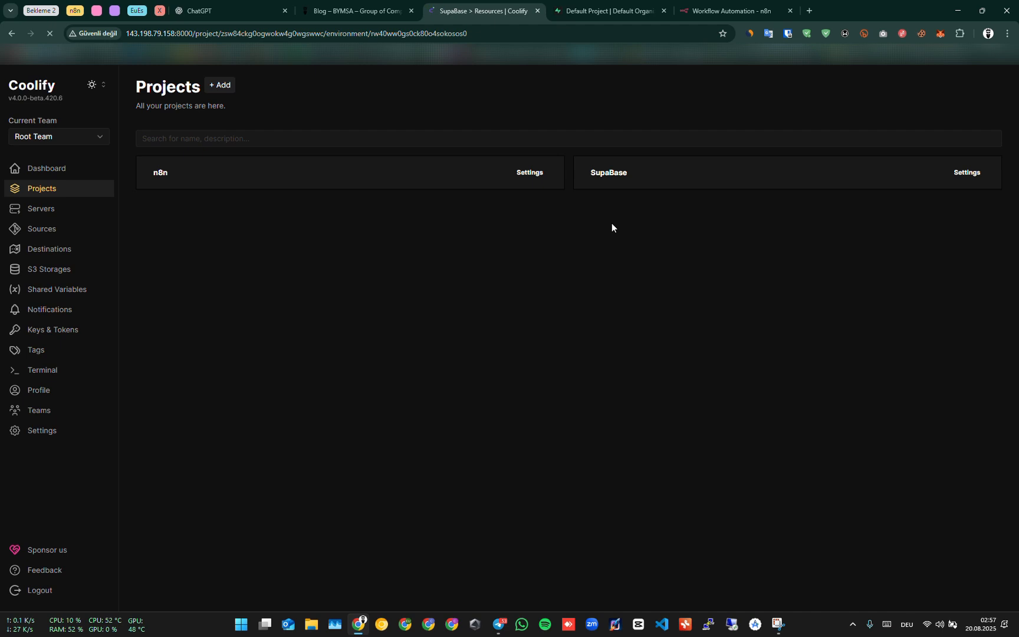
pyautogui.click(274, 218)
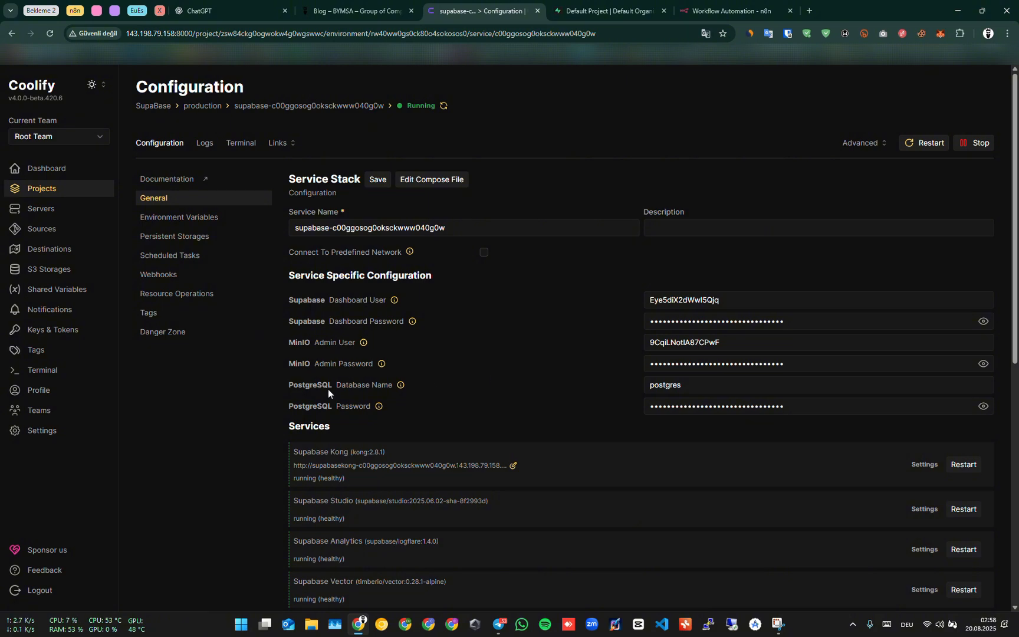
pyautogui.moveTo(332, 385); pyautogui.dragTo(293, 387)
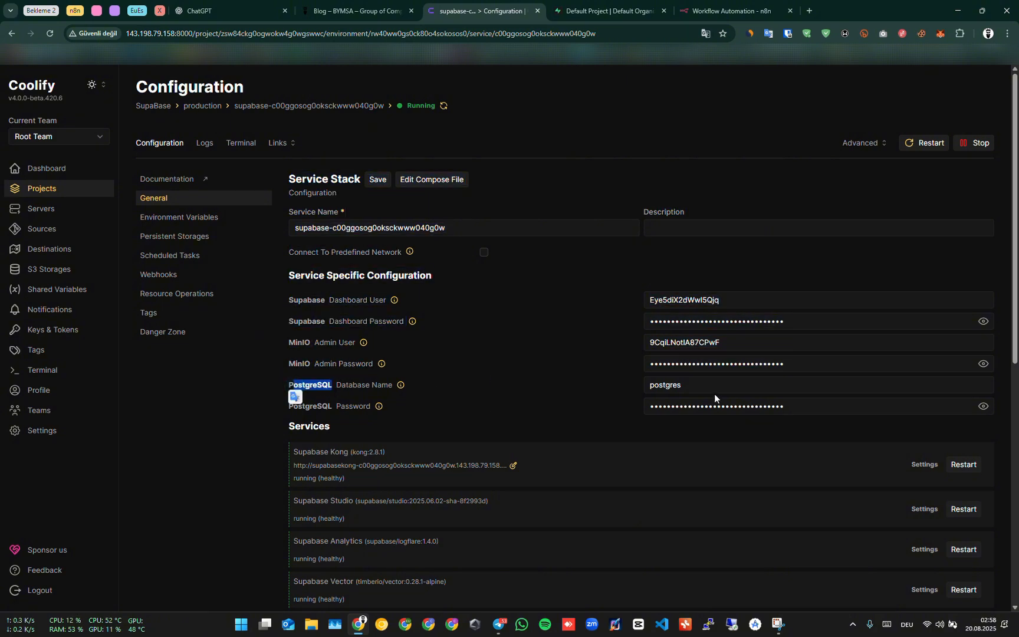
pyautogui.moveTo(695, 385); pyautogui.dragTo(638, 388)
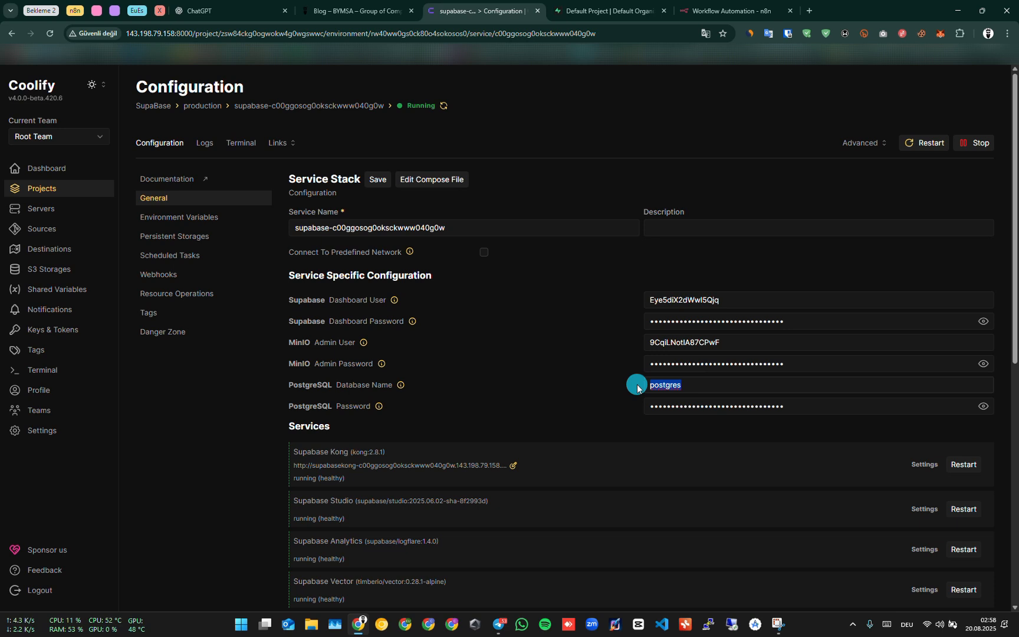
pyautogui.click(704, 9)
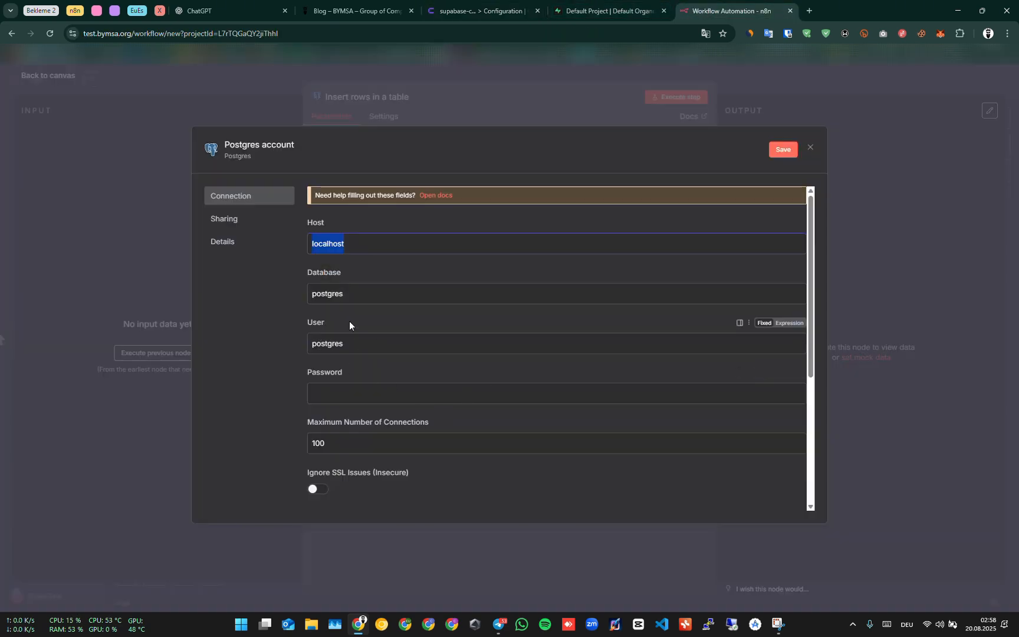
# Reveal and copy the PostgreSQL password from the Supabase service configuration in Coolify.
pyautogui.moveTo(349, 322); pyautogui.dragTo(306, 320)
pyautogui.moveTo(348, 270); pyautogui.dragTo(306, 271)
pyautogui.moveTo(366, 294); pyautogui.dragTo(307, 293)
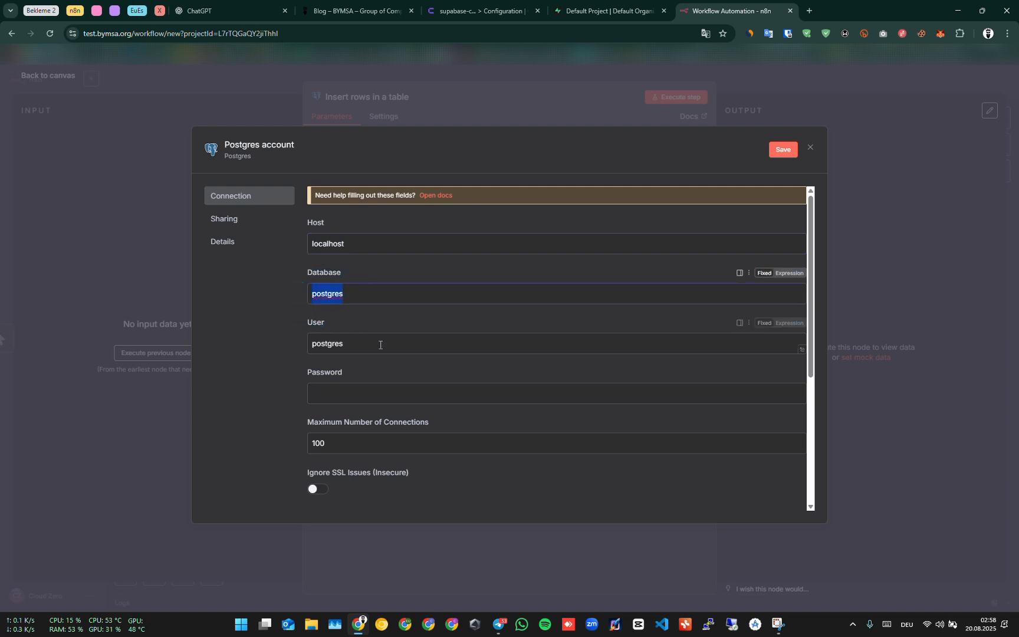
pyautogui.moveTo(379, 345); pyautogui.dragTo(278, 332)
pyautogui.click(347, 325)
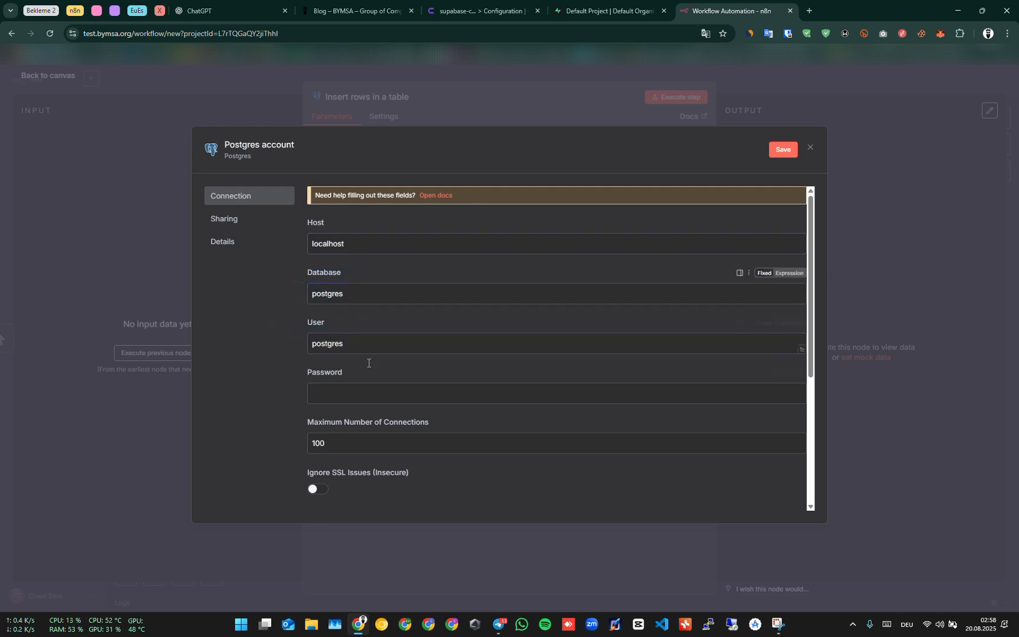
pyautogui.click(323, 390)
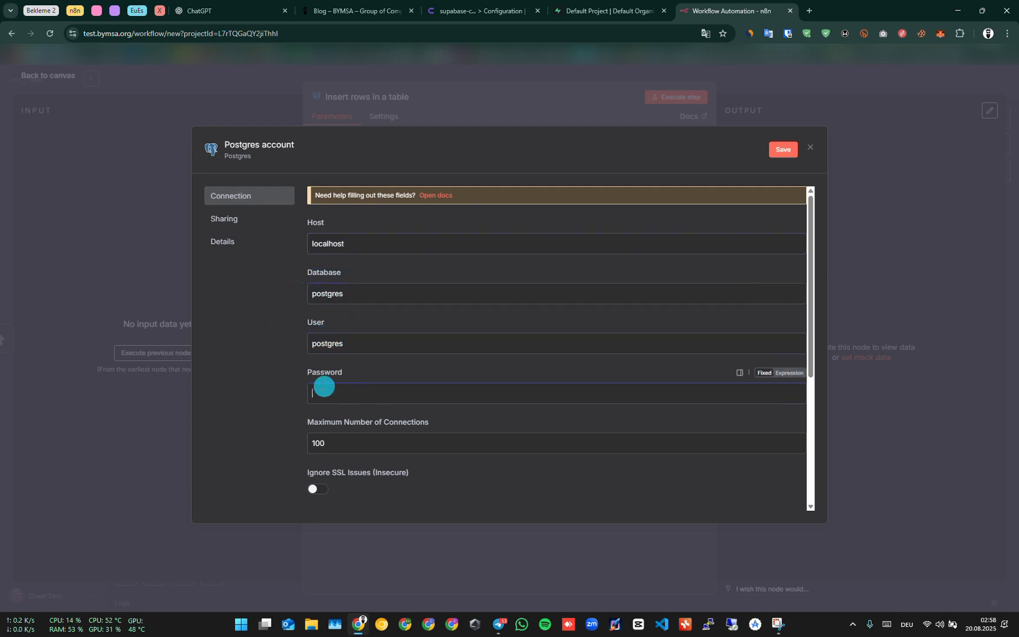
pyautogui.click(424, 13)
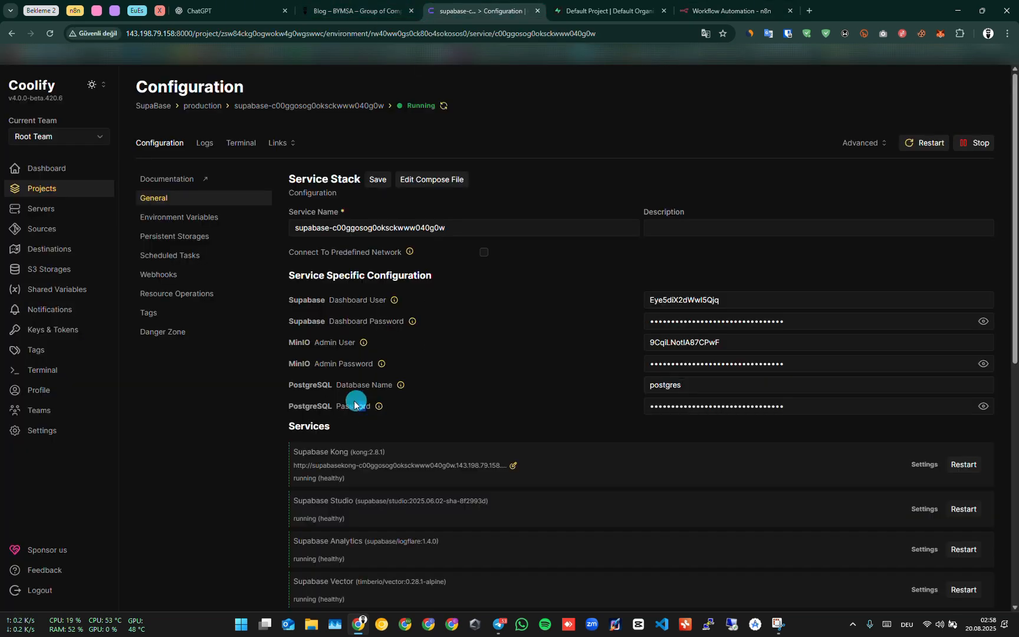
pyautogui.moveTo(354, 405); pyautogui.dragTo(345, 405)
pyautogui.click(983, 406)
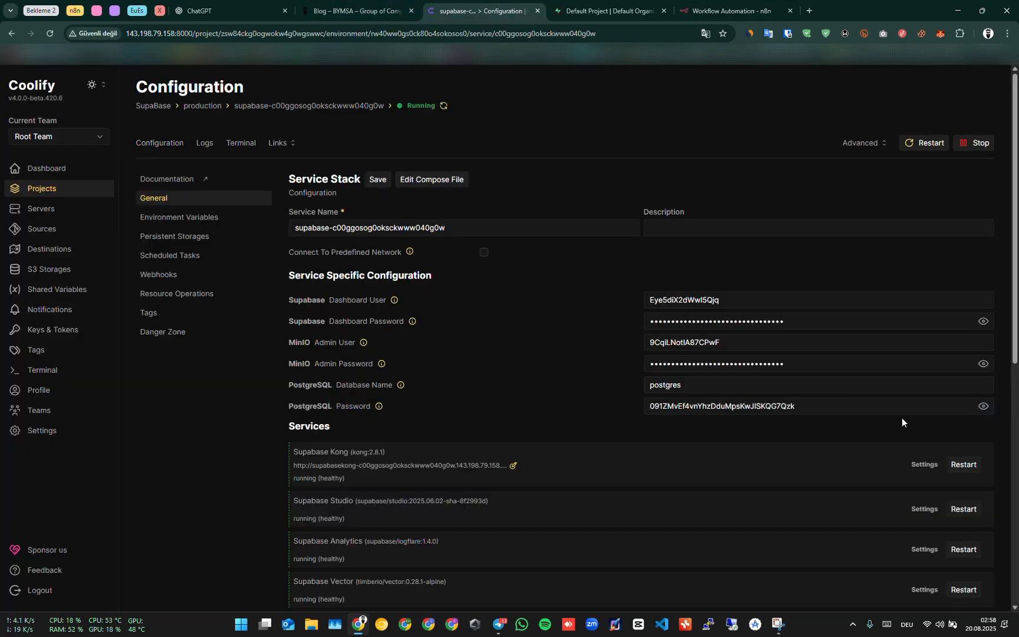
pyautogui.doubleClick(818, 407)
# Paste the PostgreSQL password into the credential's Password field and save the credential.
pyautogui.click(685, 5)
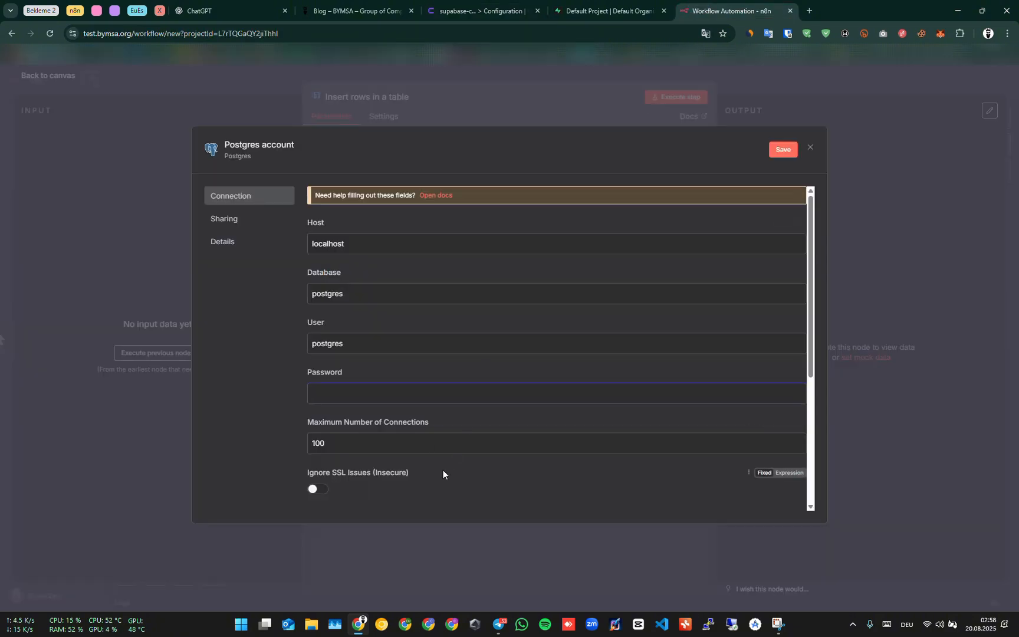
pyautogui.hotkey('ctrl', 'v')
pyautogui.click(783, 149)
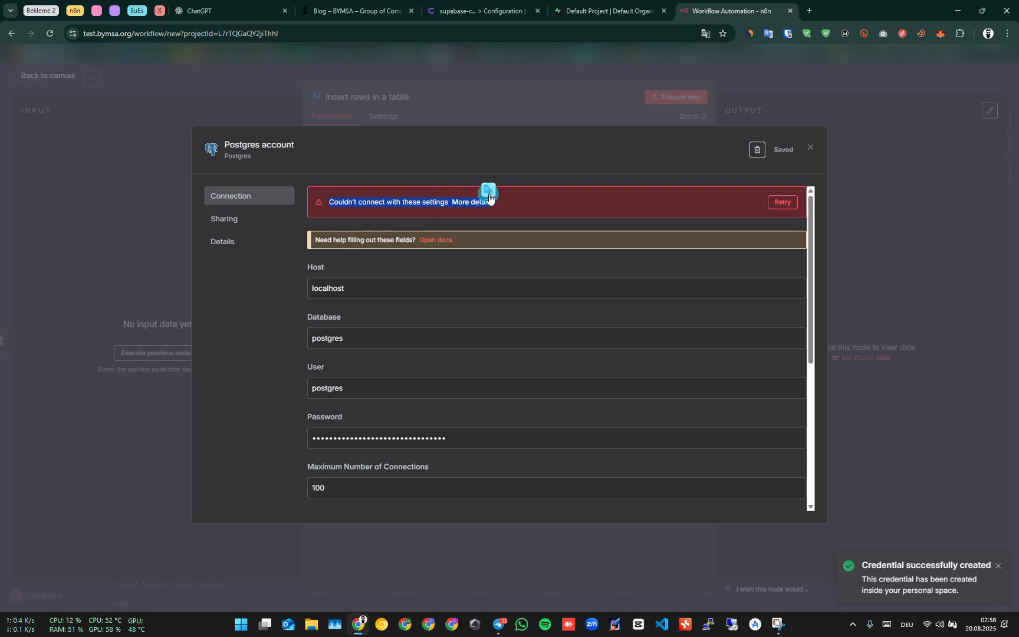
# Copy the Supabase service name from the service stack configuration in Coolify.
pyautogui.moveTo(375, 288); pyautogui.dragTo(297, 290)
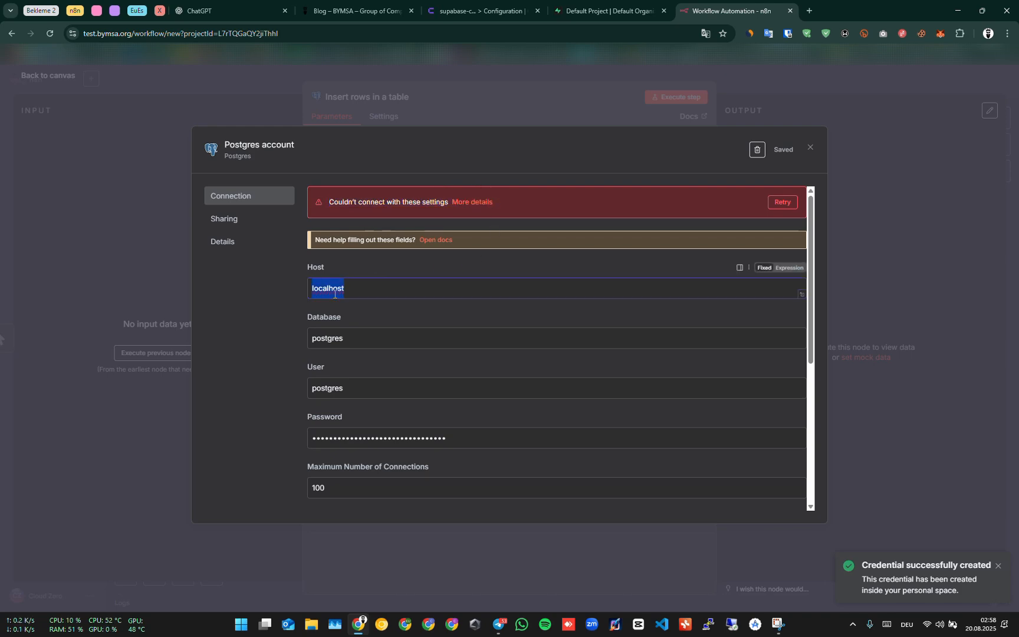
pyautogui.click(439, 12)
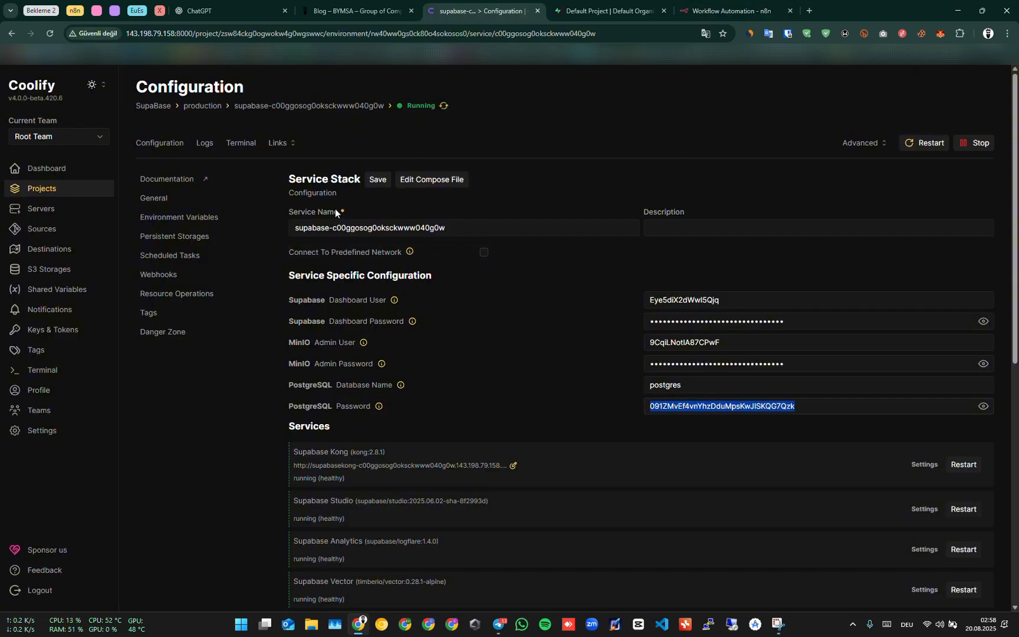
pyautogui.moveTo(338, 211); pyautogui.dragTo(288, 210)
pyautogui.click(341, 227)
pyautogui.moveTo(462, 227); pyautogui.dragTo(294, 227)
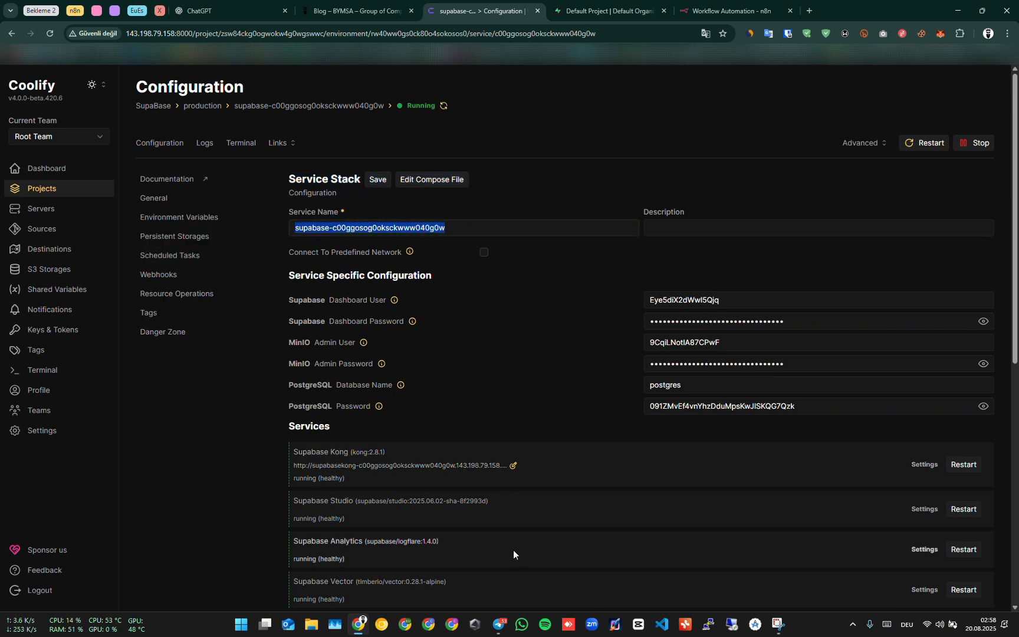
pyautogui.click(395, 226)
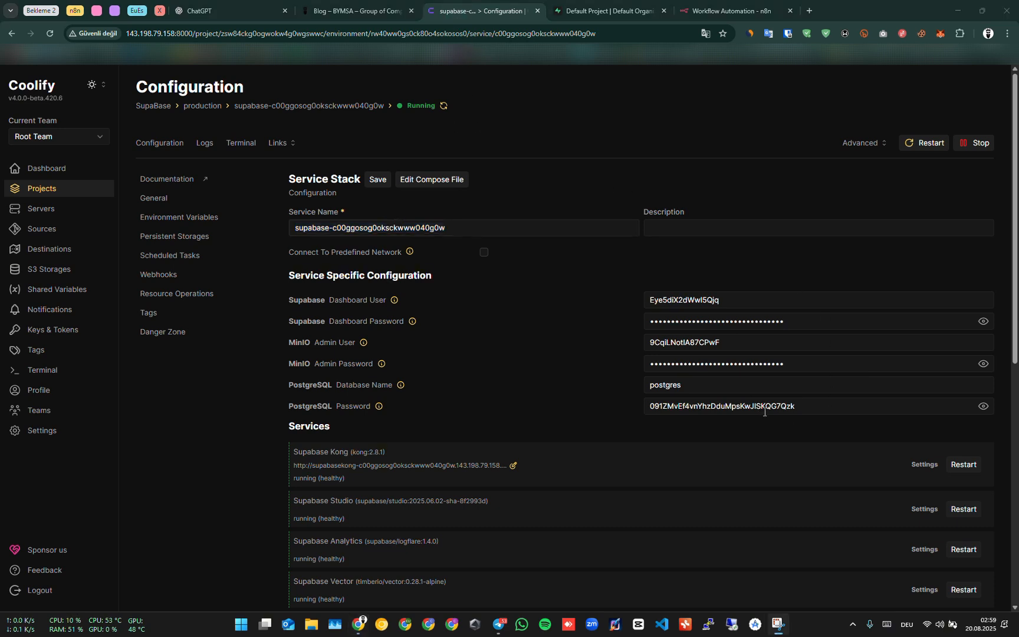
pyautogui.moveTo(287, 213); pyautogui.dragTo(288, 236)
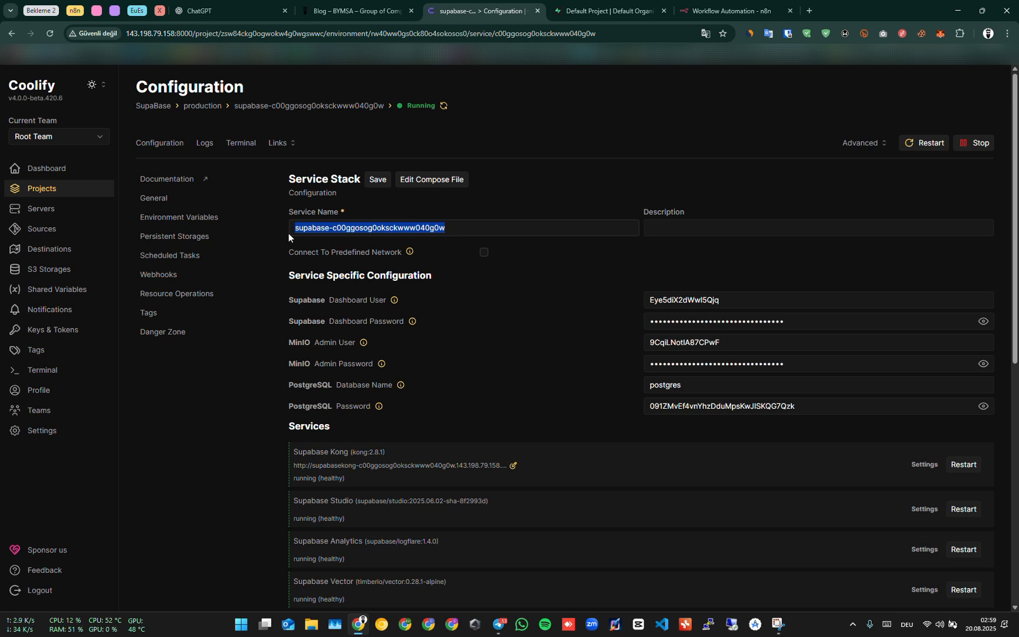
pyautogui.click(293, 230)
pyautogui.click(295, 229)
pyautogui.moveTo(445, 229); pyautogui.dragTo(294, 229)
pyautogui.hotkey('ctrl', 'c')
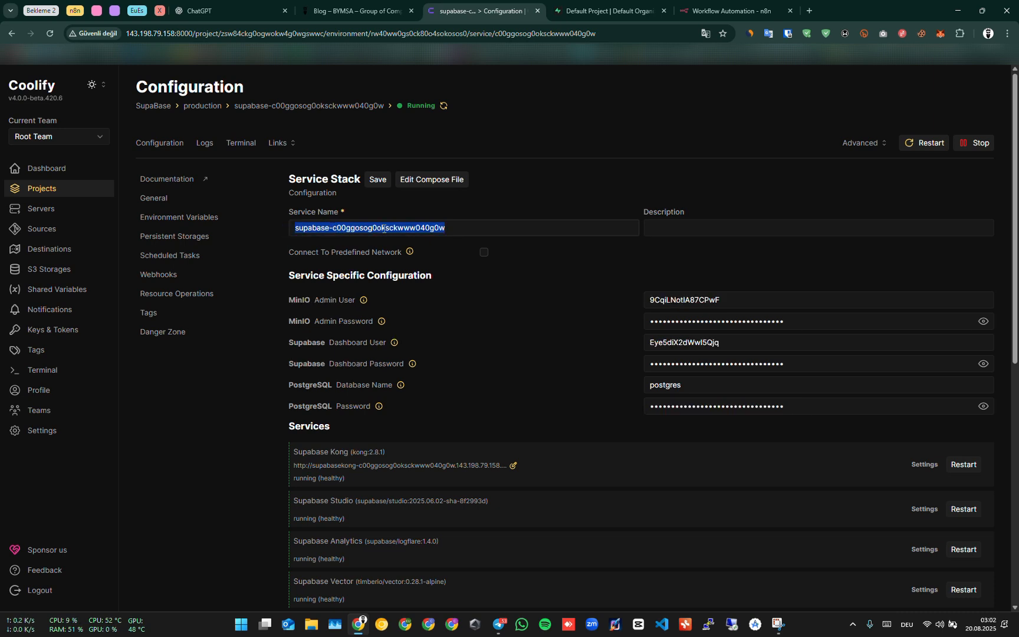
# Set the Postgres credential's Host to supabase-db-c00ggosog0oksckwww040g0w and save the credential.
pyautogui.click(617, 11)
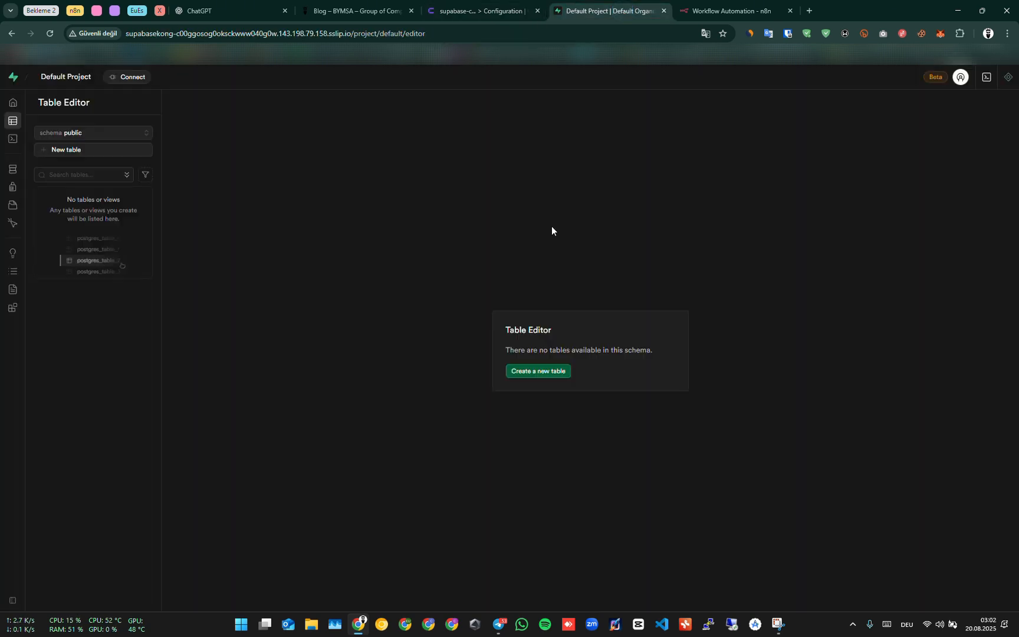
pyautogui.click(717, 11)
pyautogui.doubleClick(429, 285)
pyautogui.hotkey('ctrl', 'v')
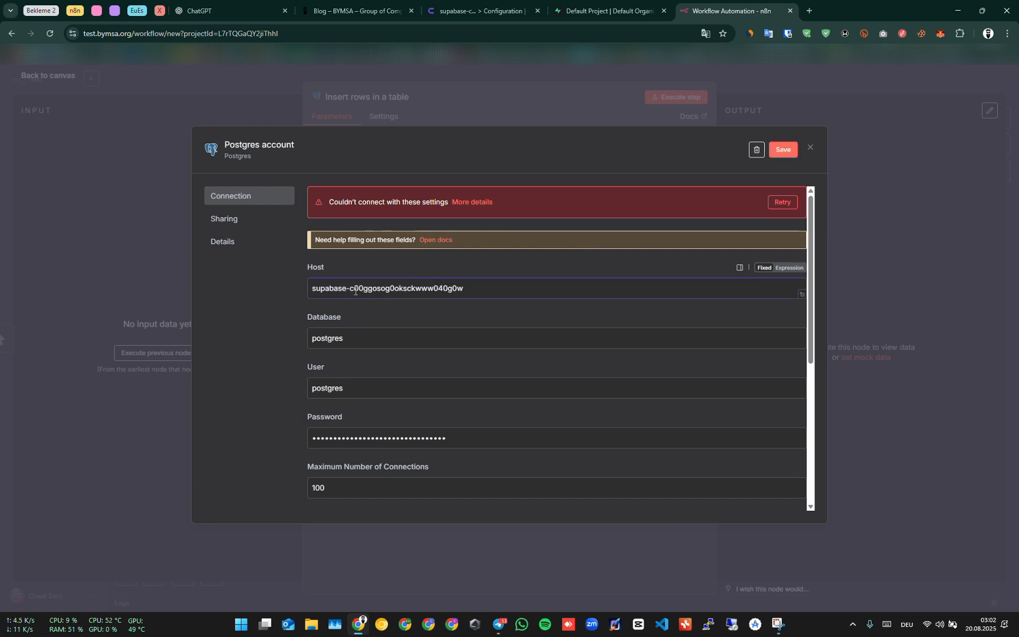
pyautogui.click(349, 287)
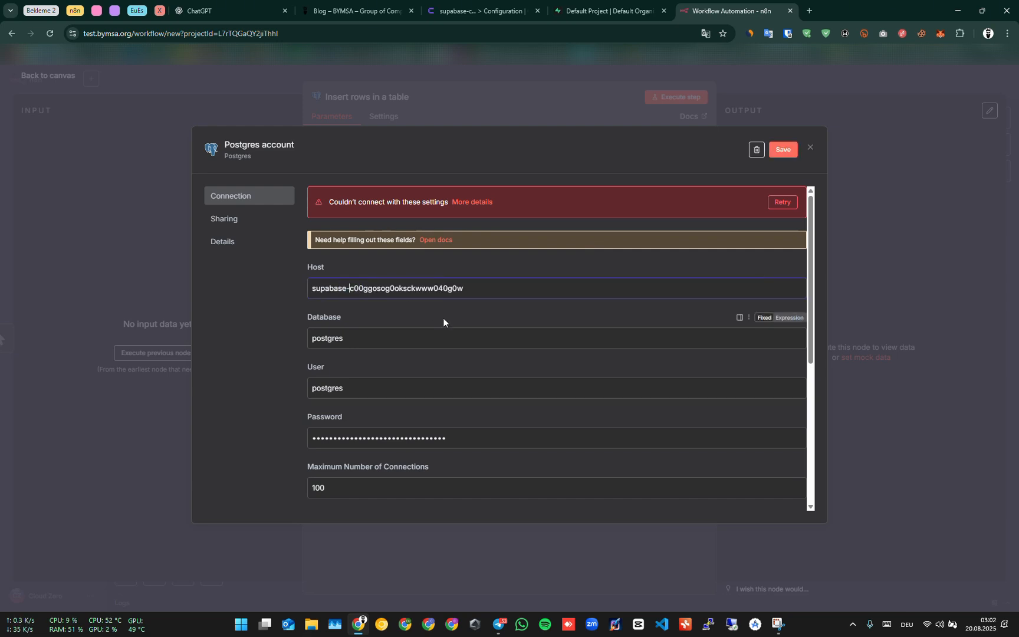
pyautogui.write('db-')
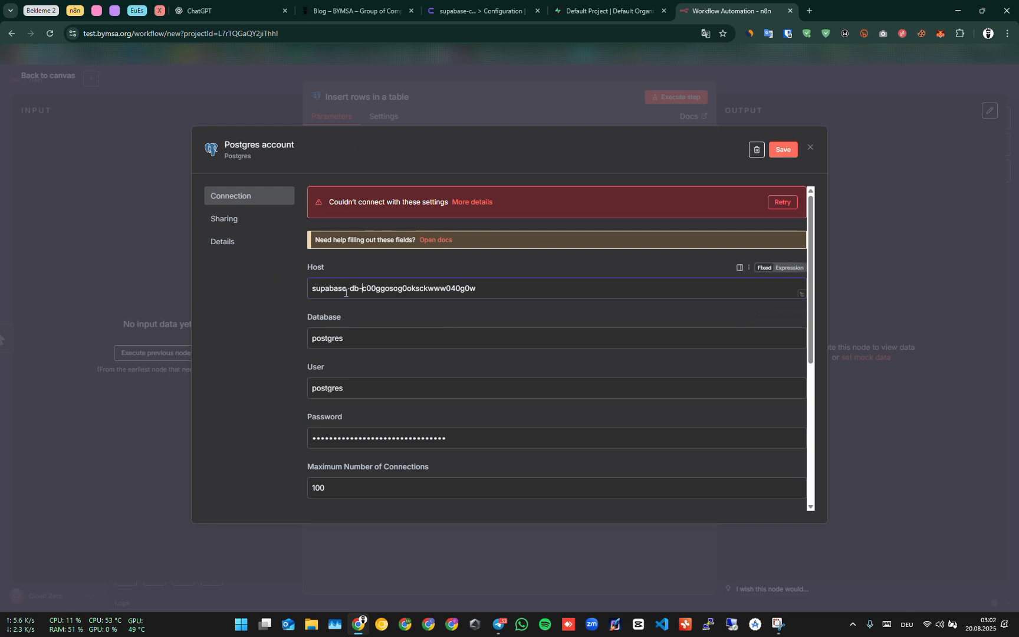
pyautogui.click(512, 287)
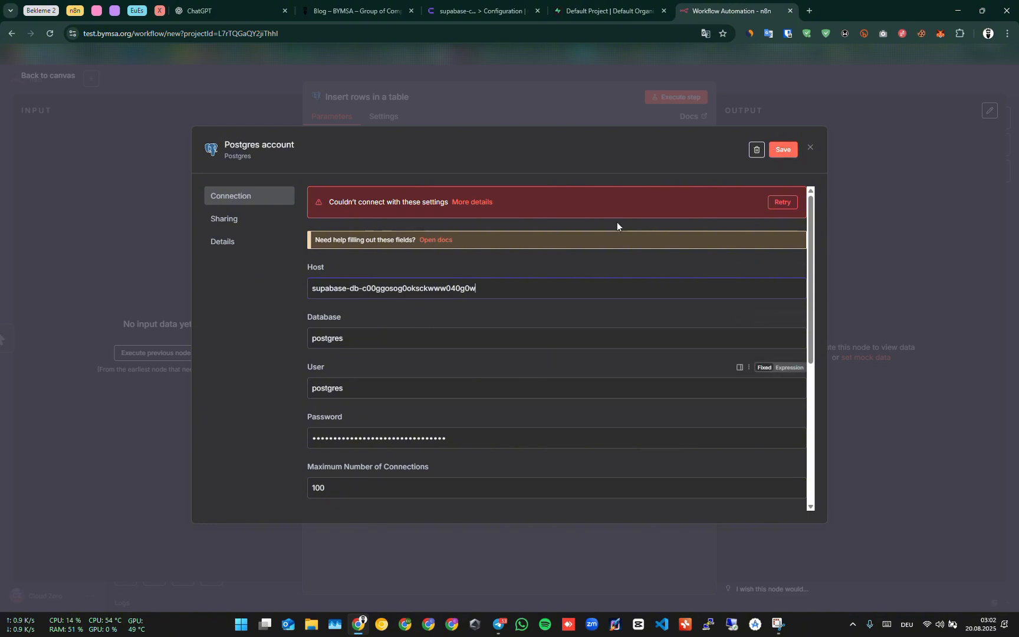
pyautogui.click(784, 154)
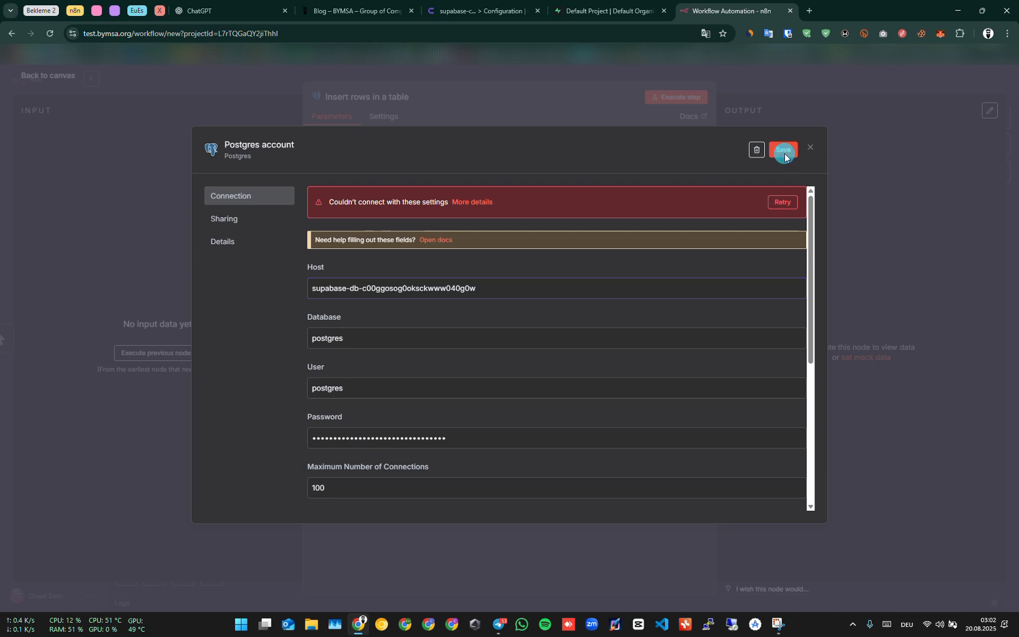
# Open the Coolify Network Setting blog post and run docker network ls in the droplet's web console.
pyautogui.click(705, 232)
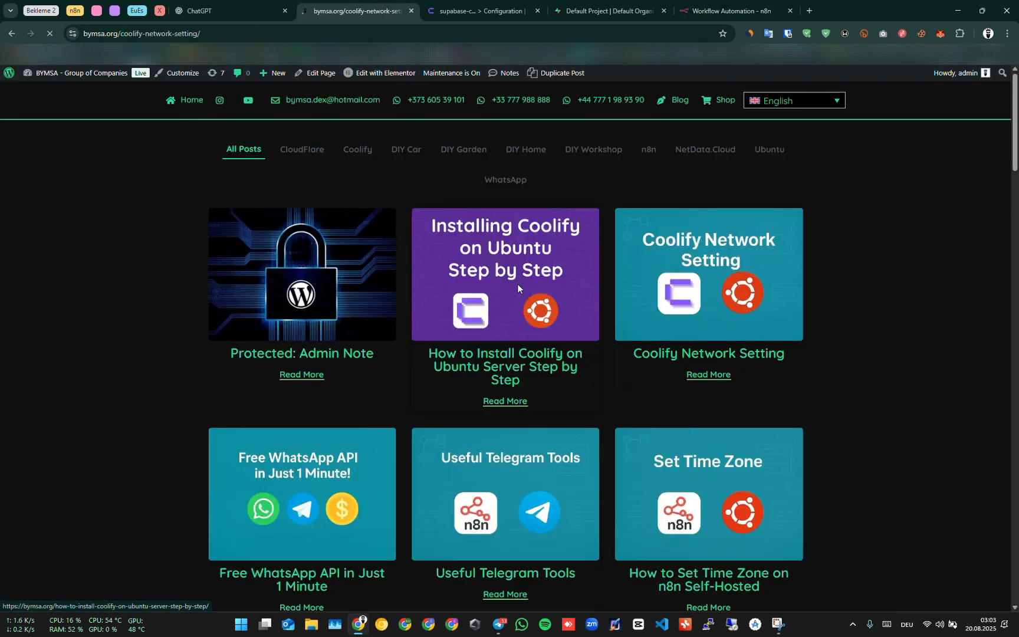
pyautogui.moveTo(341, 255); pyautogui.dragTo(252, 257)
pyautogui.hotkey('ctrl', 'c')
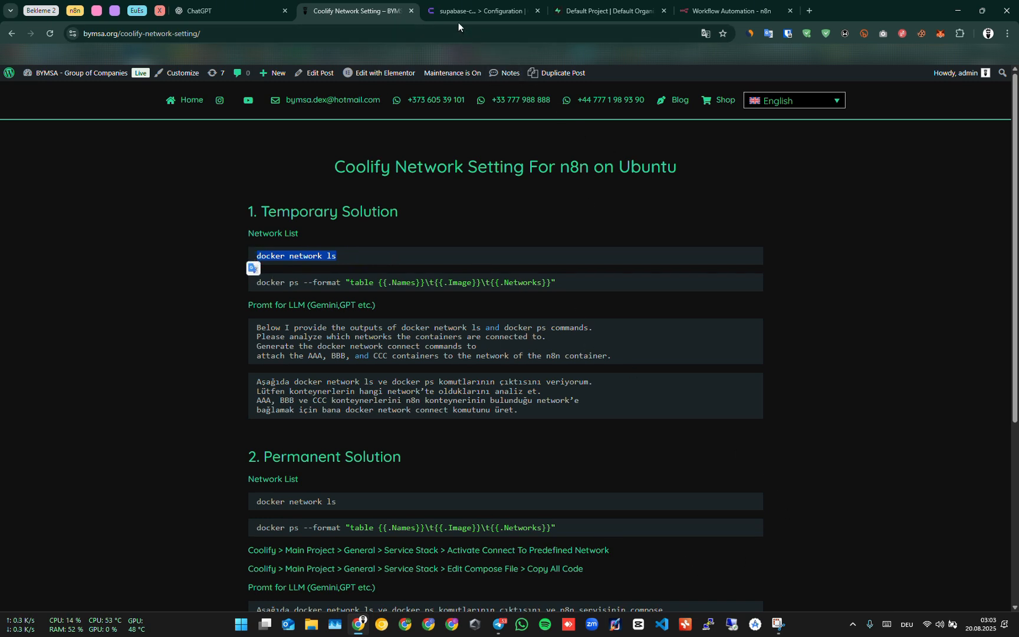
pyautogui.click(406, 219)
pyautogui.moveTo(363, 620)
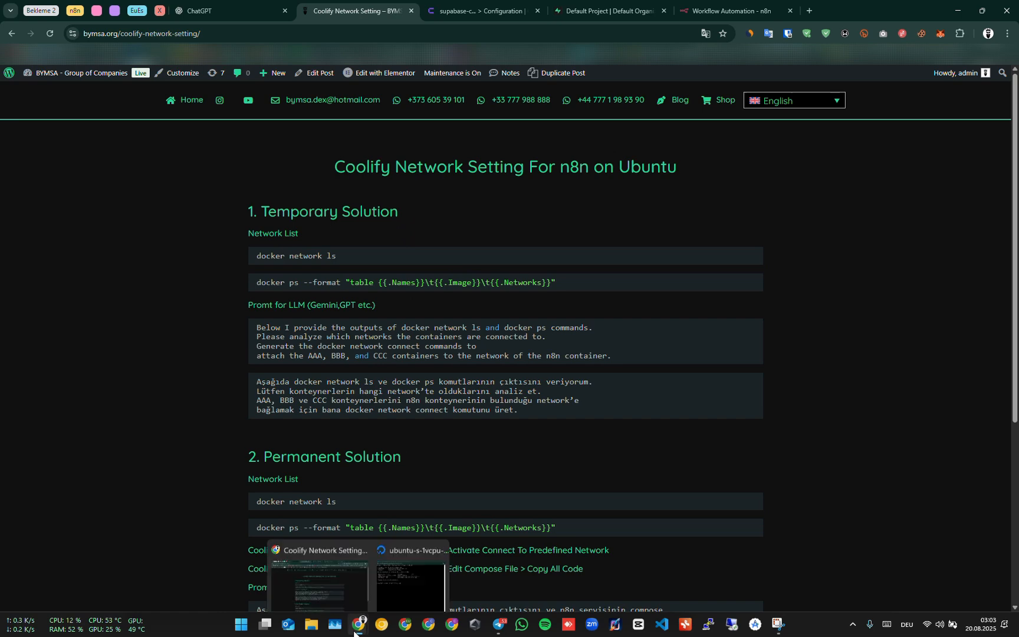
pyautogui.click(405, 580)
pyautogui.rightClick(363, 285)
pyautogui.click(451, 392)
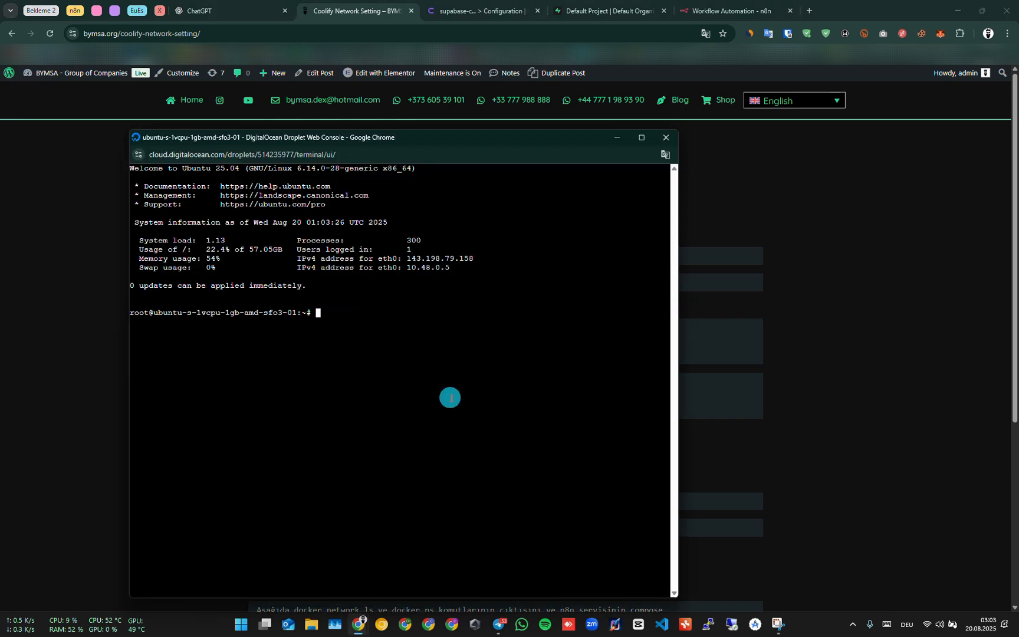
pyautogui.press('Return')
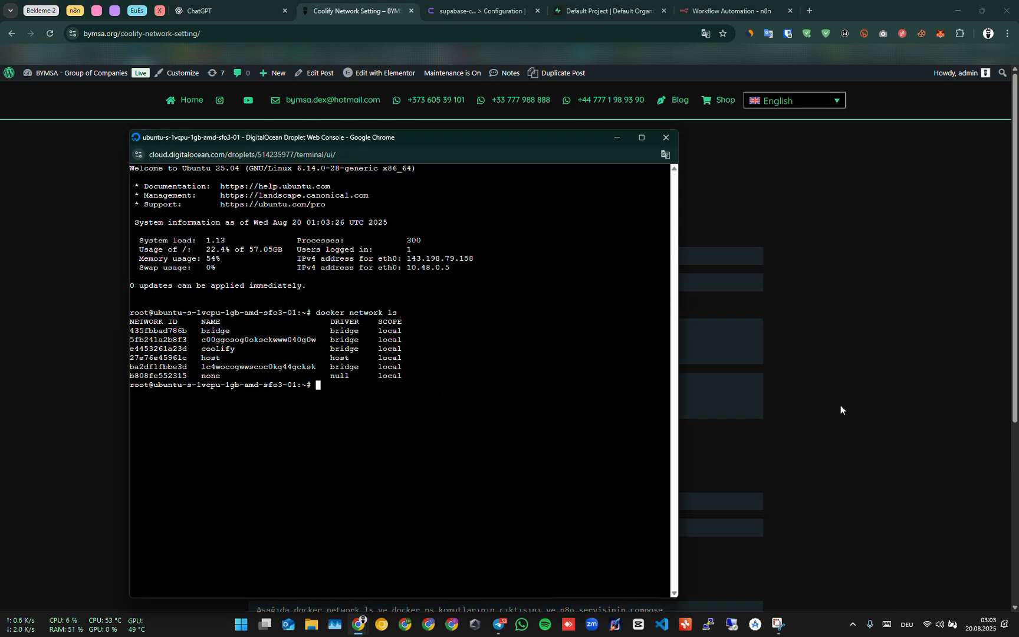
# Run docker ps --format "table {{.Names}}\t{{.Image}}\t{{.Networks}}" from the blog post in the console.
pyautogui.click(841, 405)
pyautogui.moveTo(569, 285); pyautogui.dragTo(202, 293)
pyautogui.hotkey('ctrl', 'c')
pyautogui.hotkey('alt', 'Tab')
pyautogui.rightClick(347, 369)
pyautogui.click(424, 192)
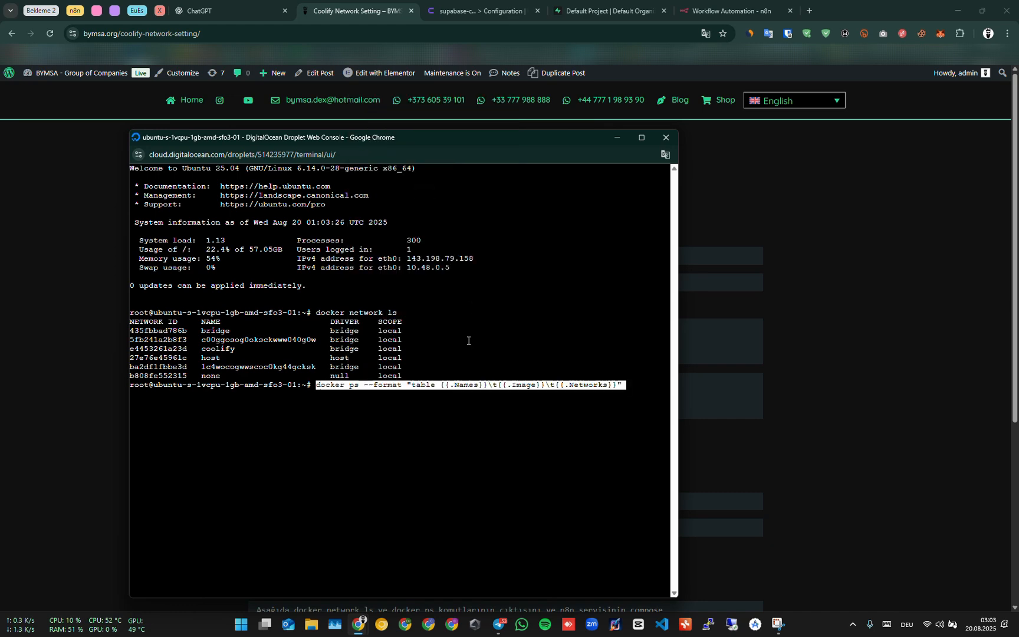
pyautogui.press('Return')
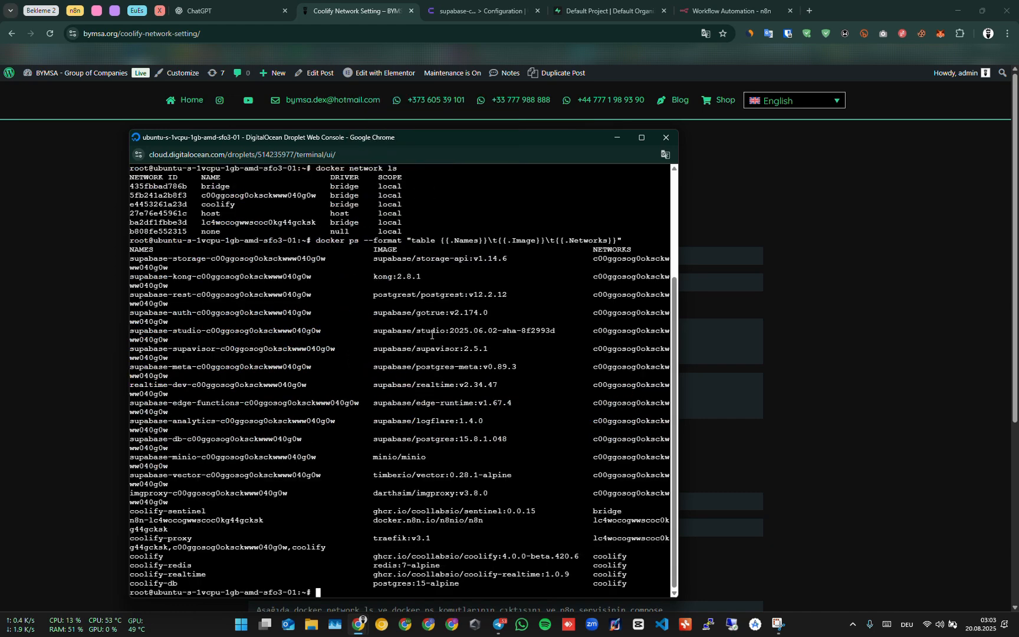
# Examine the supabase-db and n8n container names in the docker ps output.
pyautogui.moveTo(130, 439); pyautogui.dragTo(301, 438)
pyautogui.click(168, 441)
pyautogui.moveTo(174, 442); pyautogui.dragTo(509, 439)
pyautogui.click(181, 444)
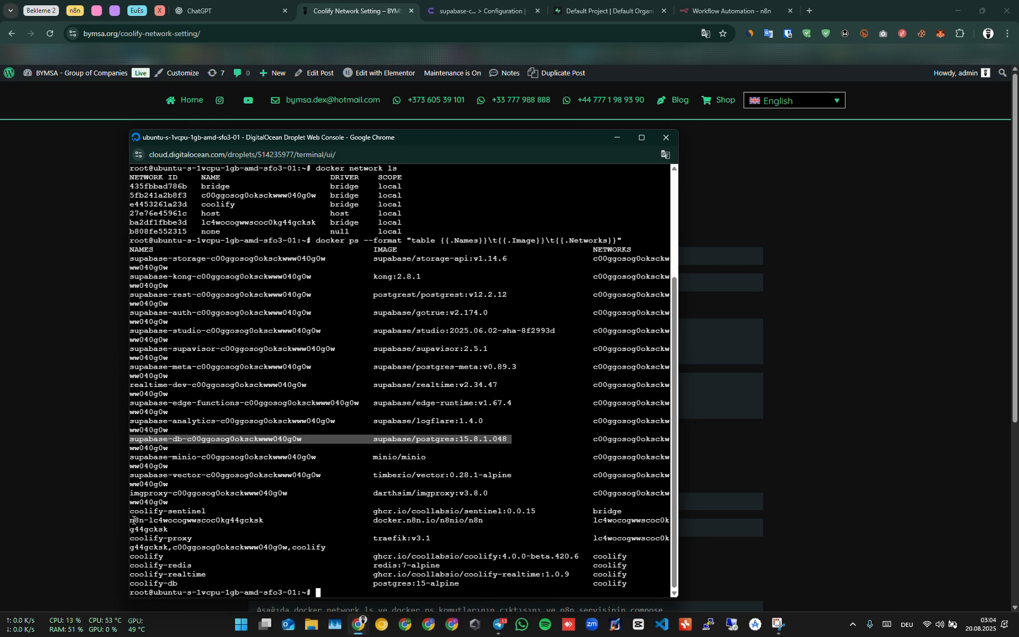
pyautogui.moveTo(130, 520); pyautogui.dragTo(271, 518)
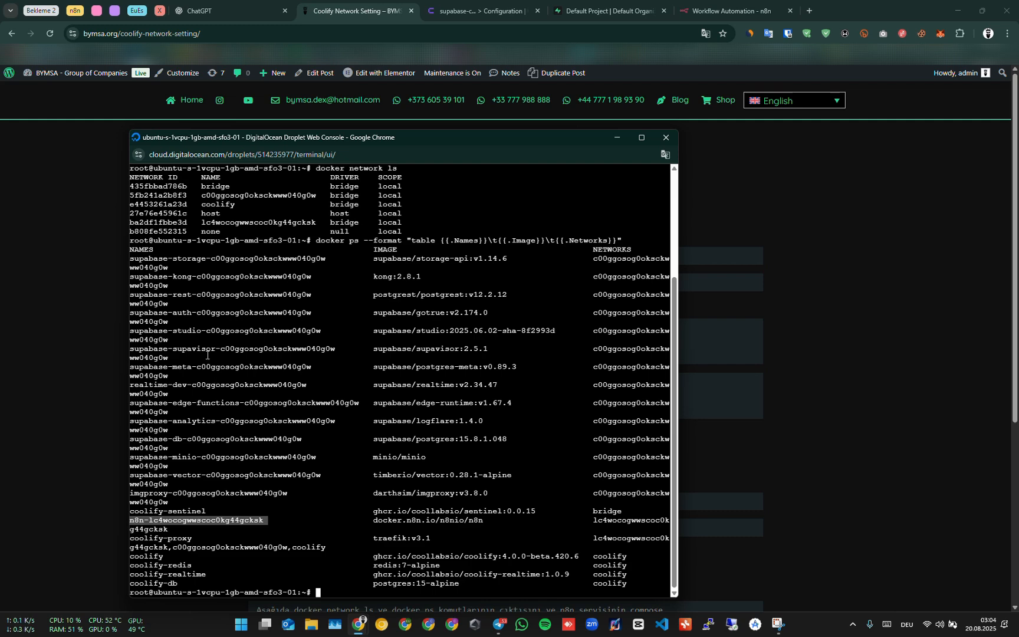
pyautogui.click(830, 314)
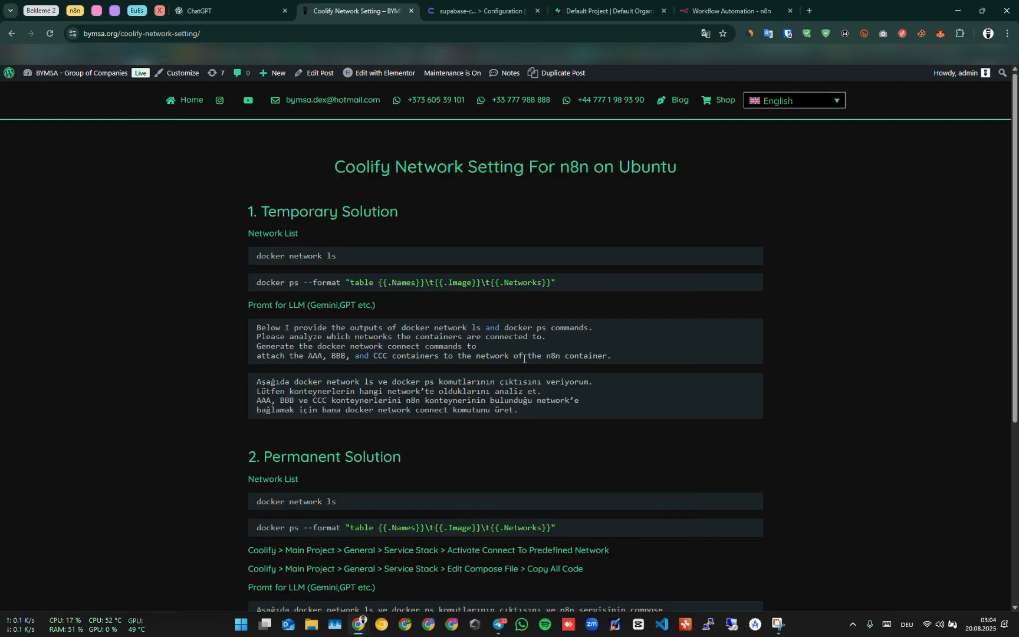
# Copy the English LLM prompt from the blog post and paste it into a new ChatGPT chat.
pyautogui.click(530, 411)
pyautogui.moveTo(616, 352); pyautogui.dragTo(254, 331)
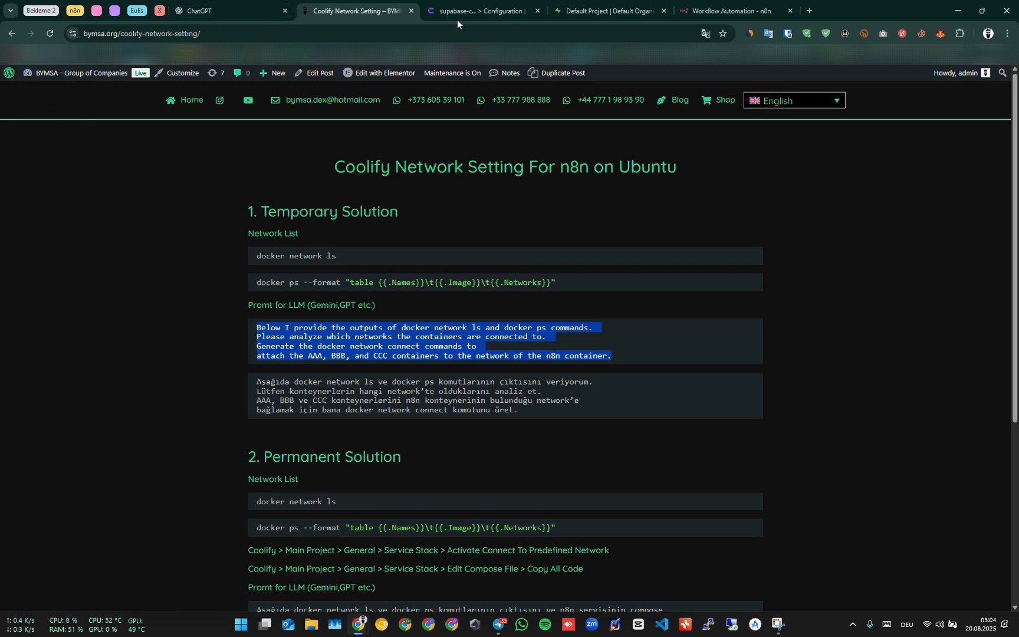
pyautogui.hotkey('ctrl', 'c')
pyautogui.click(240, 9)
pyautogui.hotkey('ctrl', 'v')
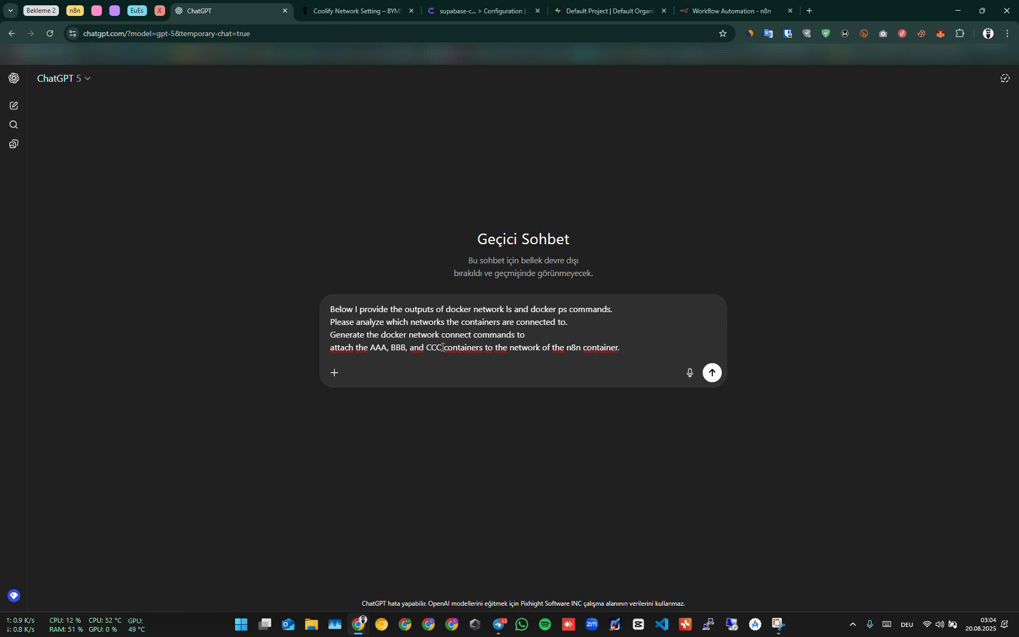
# Replace "AAA, BBB, and CCC" in the prompt with "supabase db".
pyautogui.moveTo(442, 347); pyautogui.dragTo(368, 348)
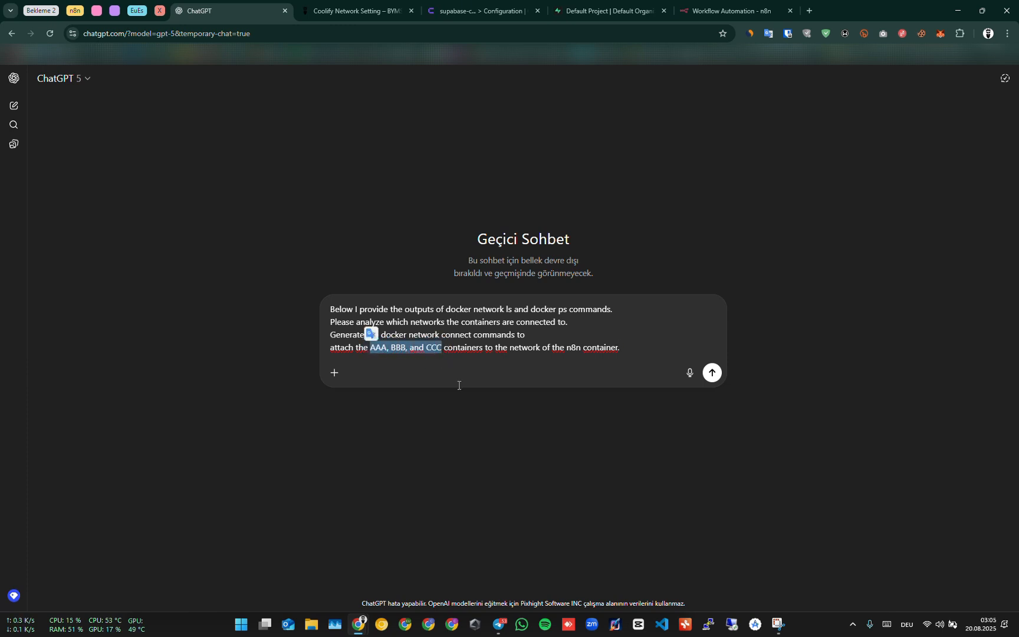
pyautogui.write('supabase ')
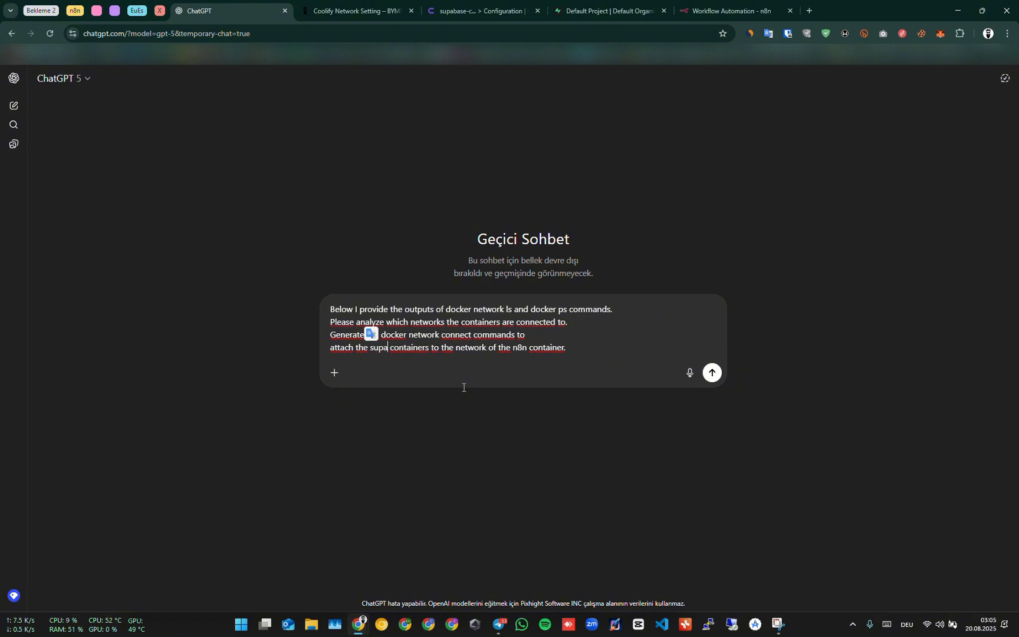
pyautogui.write('db')
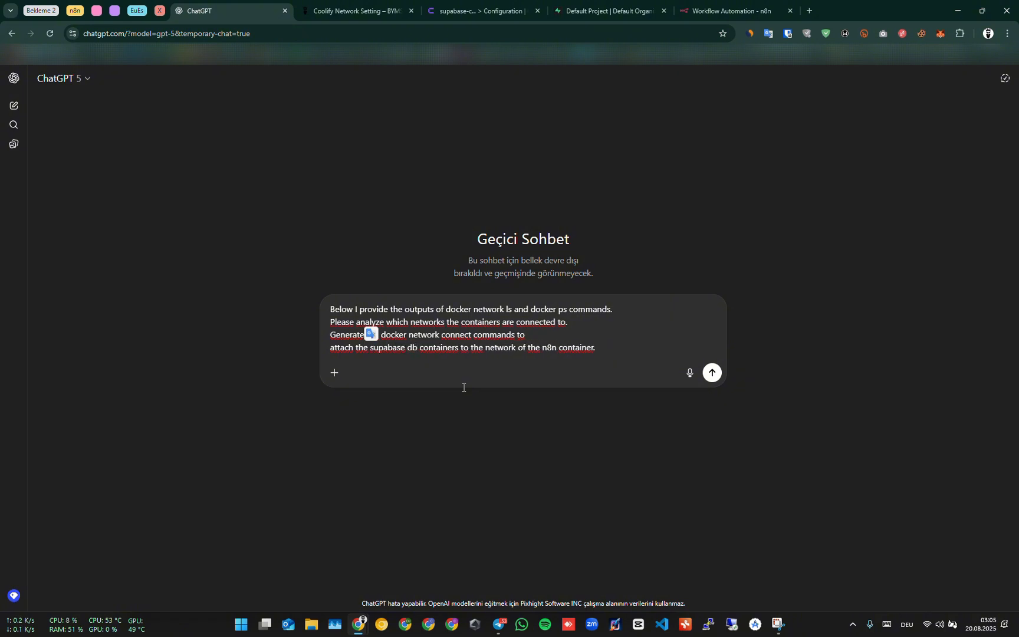
pyautogui.click(541, 347)
pyautogui.click(552, 346)
pyautogui.click(554, 348)
pyautogui.click(544, 347)
# Copy the entire docker network ls and docker ps output from the droplet console.
pyautogui.moveTo(367, 631)
pyautogui.click(418, 575)
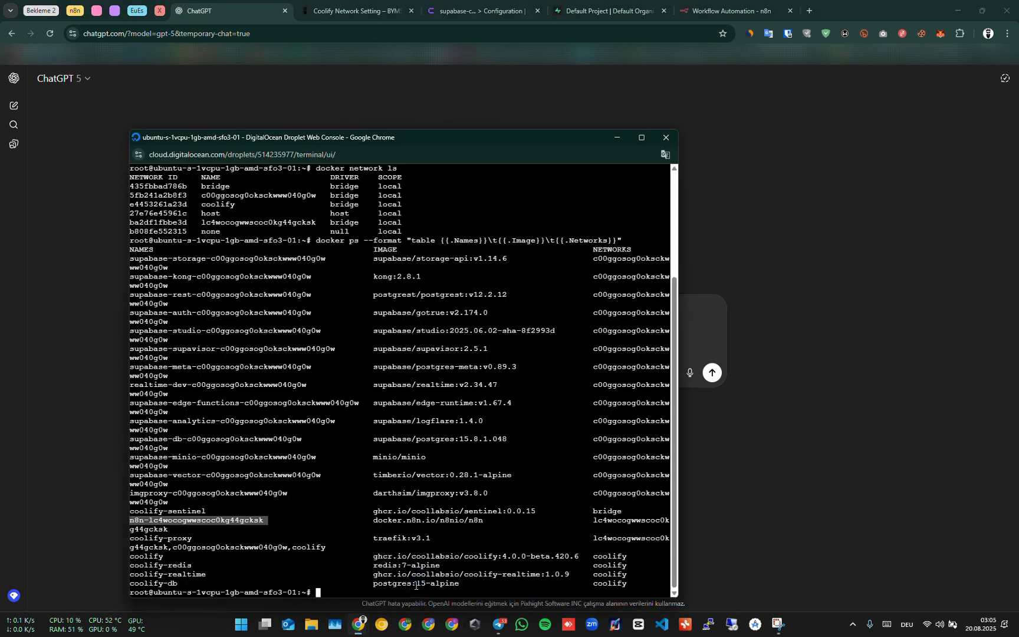
pyautogui.moveTo(324, 593); pyautogui.dragTo(90, 312)
pyautogui.scroll(-5, 379, 466)
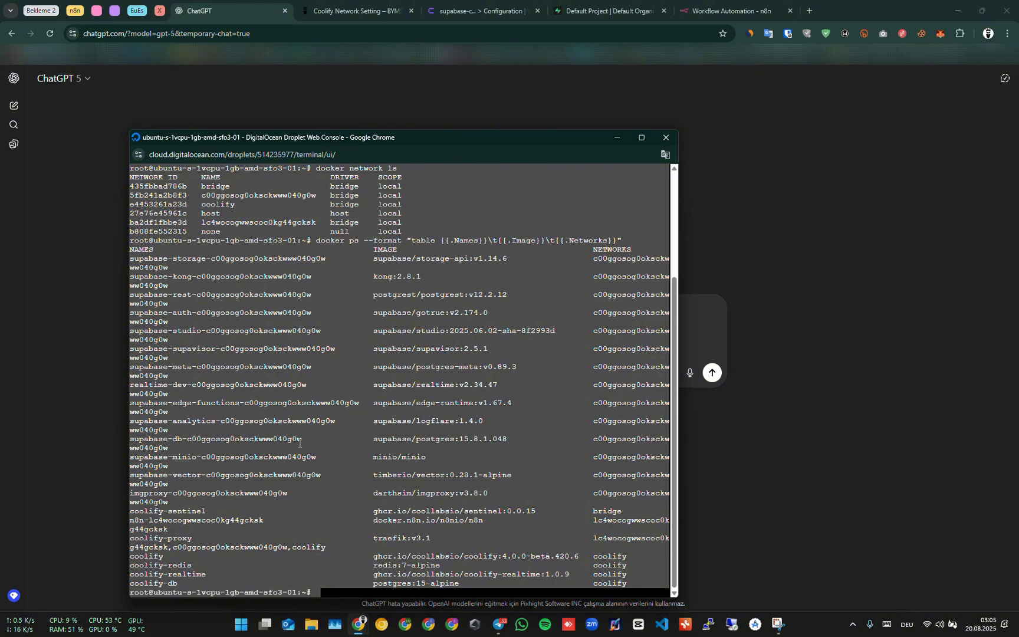
pyautogui.rightClick(353, 341)
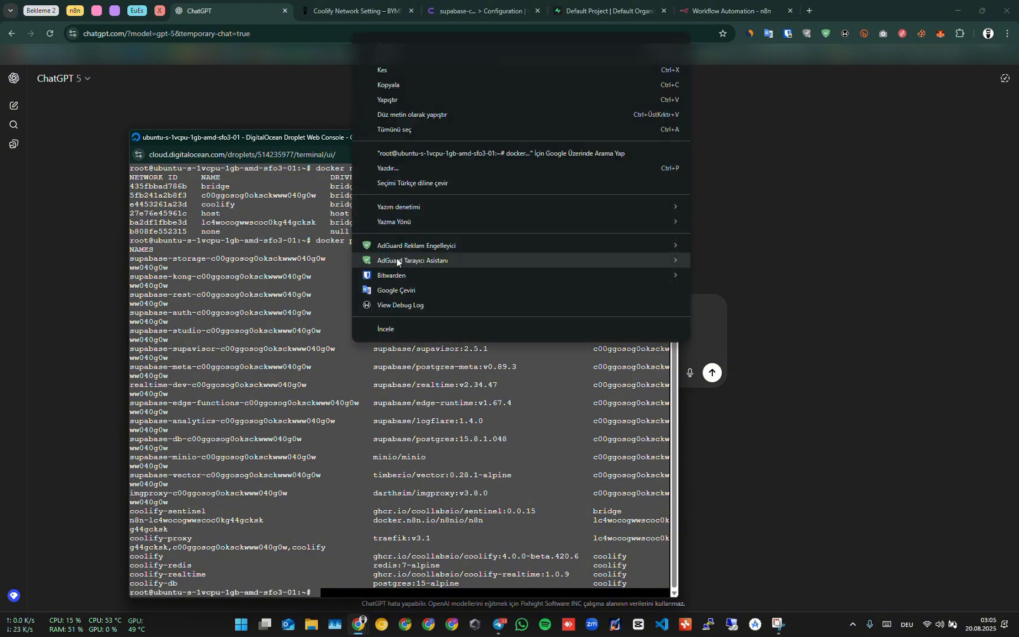
pyautogui.click(416, 89)
pyautogui.click(839, 304)
# Paste the console output below the prompt after blank lines and send the message to ChatGPT.
pyautogui.click(417, 372)
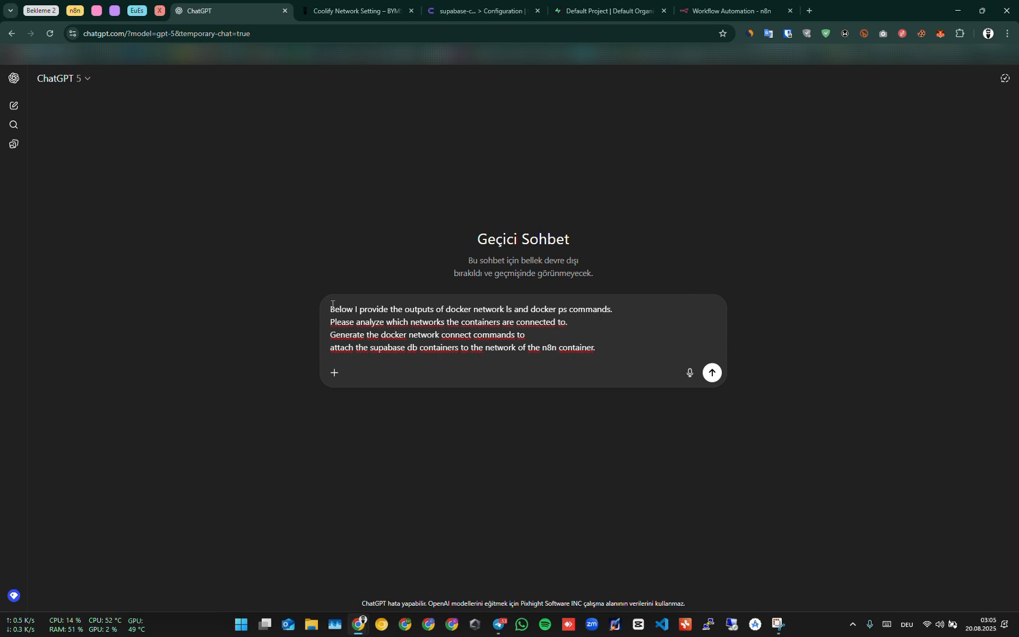
pyautogui.hotkey('shift', 'Return')
pyautogui.hotkey('shift', 'Return')
pyautogui.hotkey('shift', 'Return')
pyautogui.hotkey('shift', 'Return')
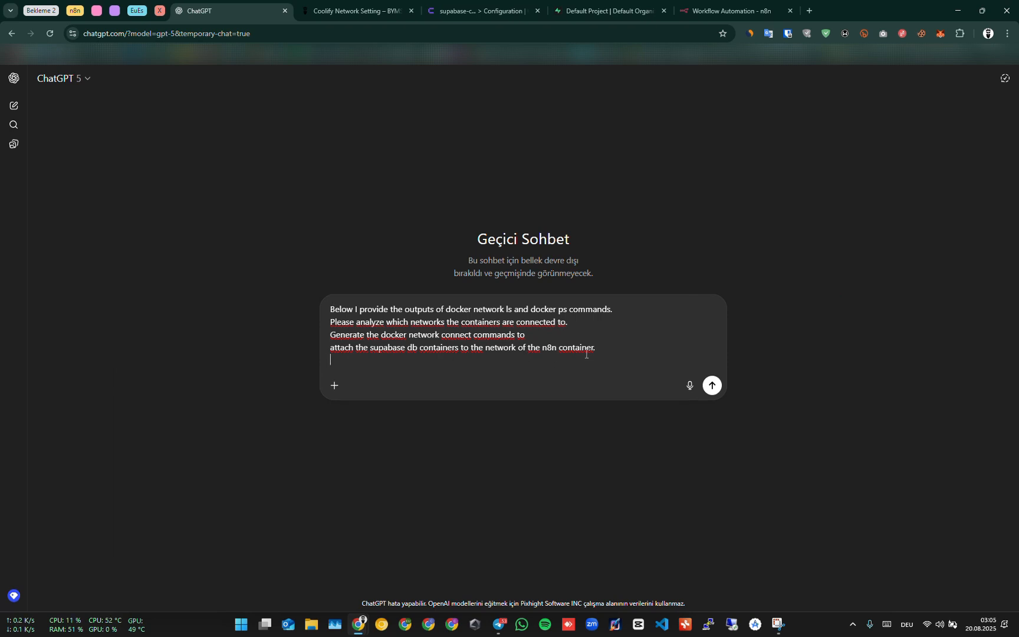
pyautogui.hotkey('ctrl', 'v')
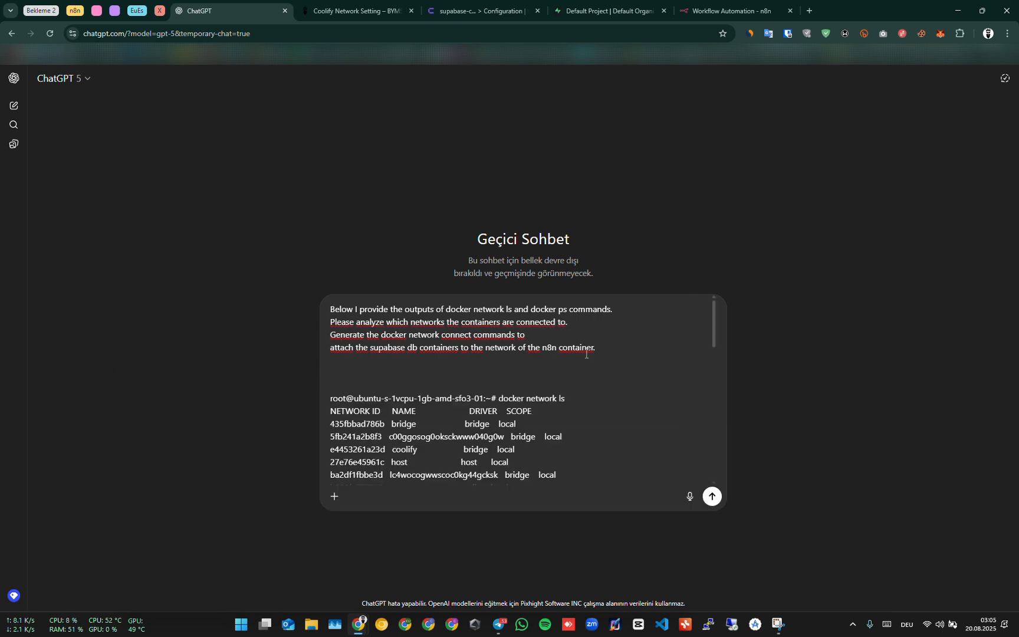
pyautogui.click(710, 495)
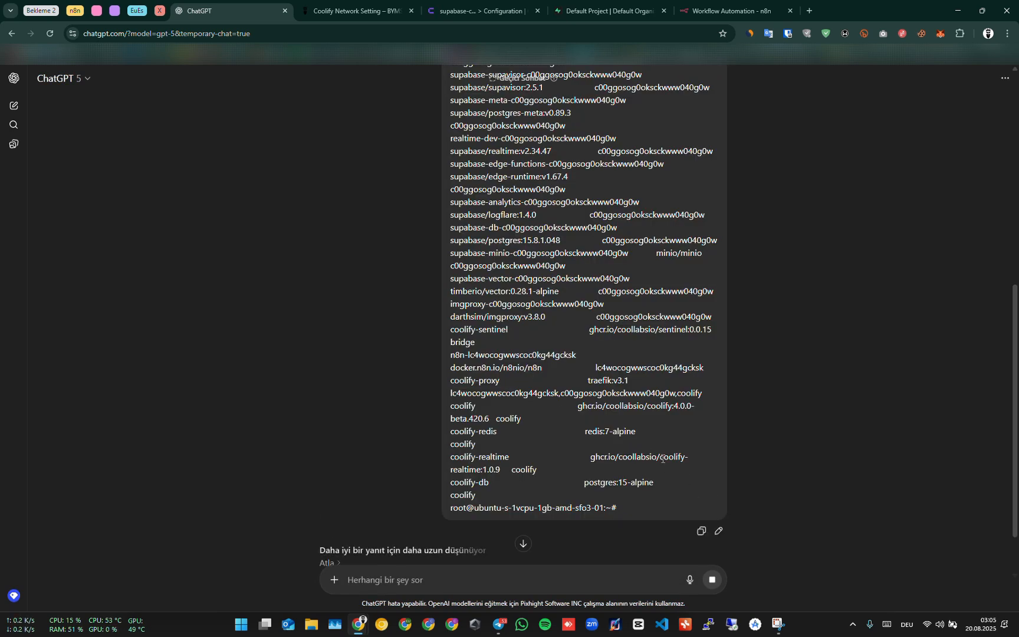
pyautogui.scroll(-1, 649, 448)
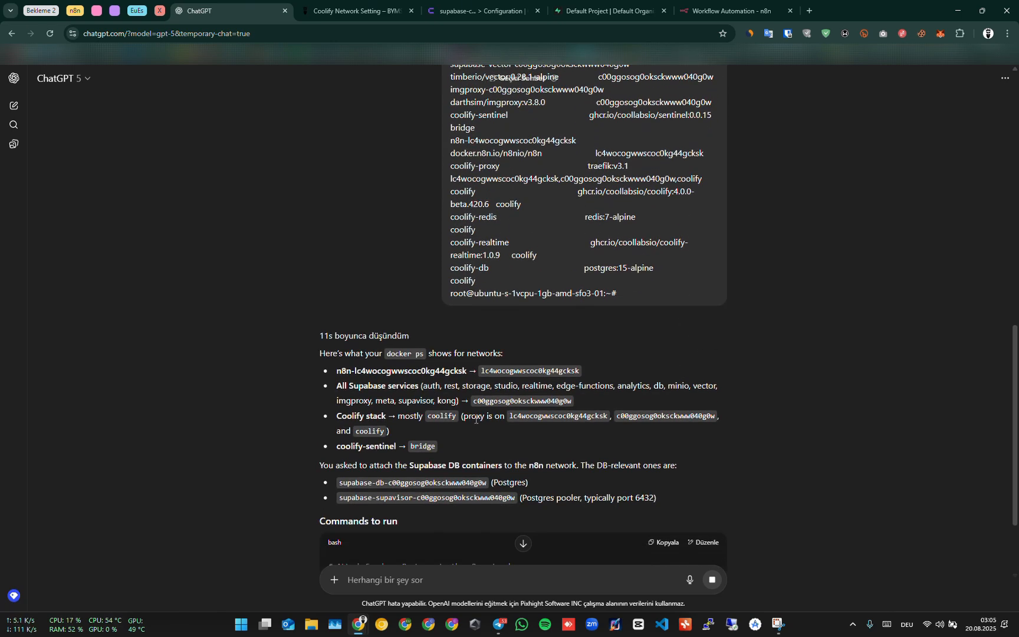
# Review ChatGPT's network analysis and copy the docker network connect command that attaches supabase-db to the n8n network.
pyautogui.moveTo(335, 372); pyautogui.dragTo(466, 373)
pyautogui.click(499, 371)
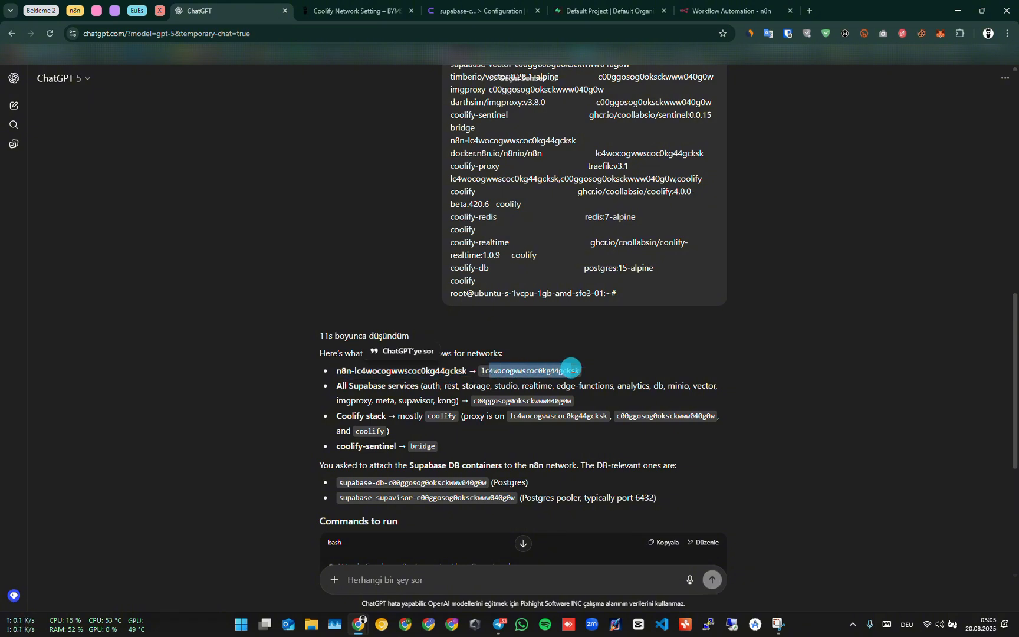
pyautogui.scroll(-2, 374, 402)
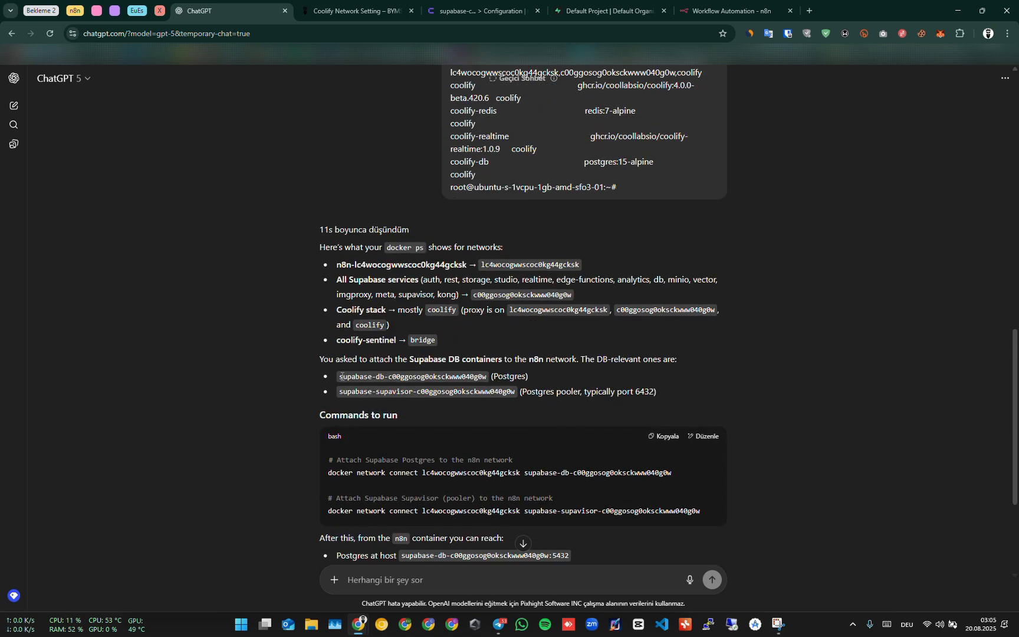
pyautogui.moveTo(340, 377); pyautogui.dragTo(409, 378)
pyautogui.click(409, 378)
pyautogui.scroll(-2, 371, 400)
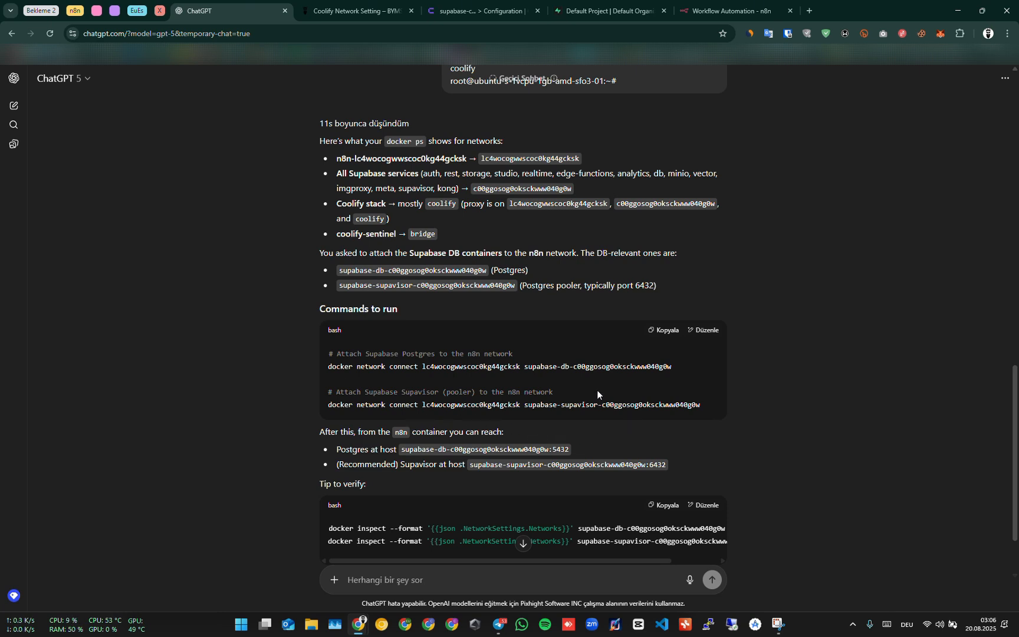
pyautogui.moveTo(526, 366); pyautogui.dragTo(583, 370)
pyautogui.moveTo(549, 405); pyautogui.dragTo(606, 407)
pyautogui.click(579, 386)
pyautogui.moveTo(672, 366); pyautogui.dragTo(321, 368)
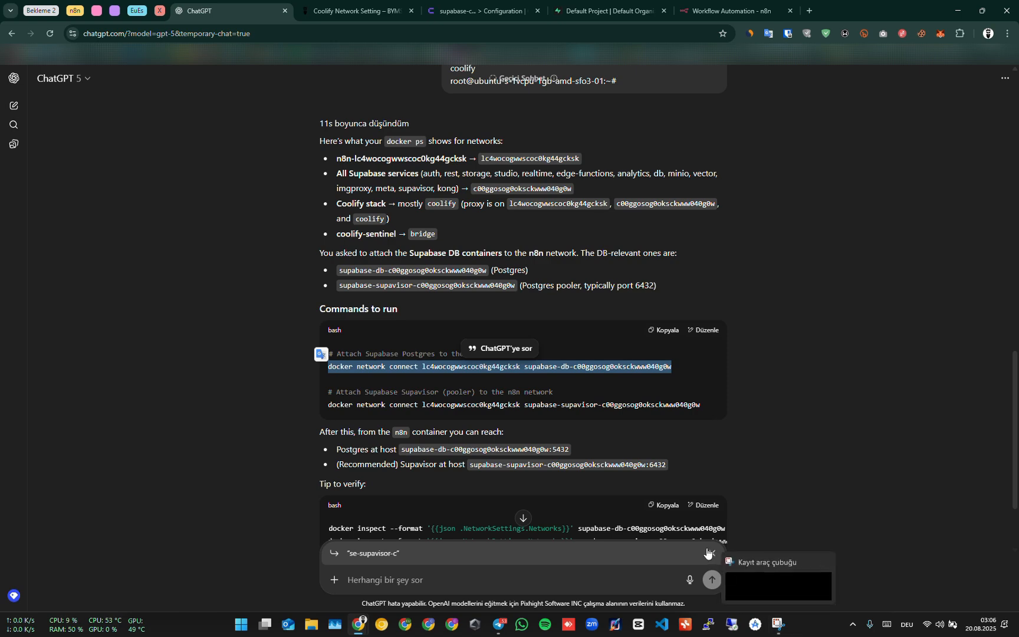
# Paste the docker network connect command into the droplet web console and run it.
pyautogui.moveTo(358, 626)
pyautogui.click(313, 578)
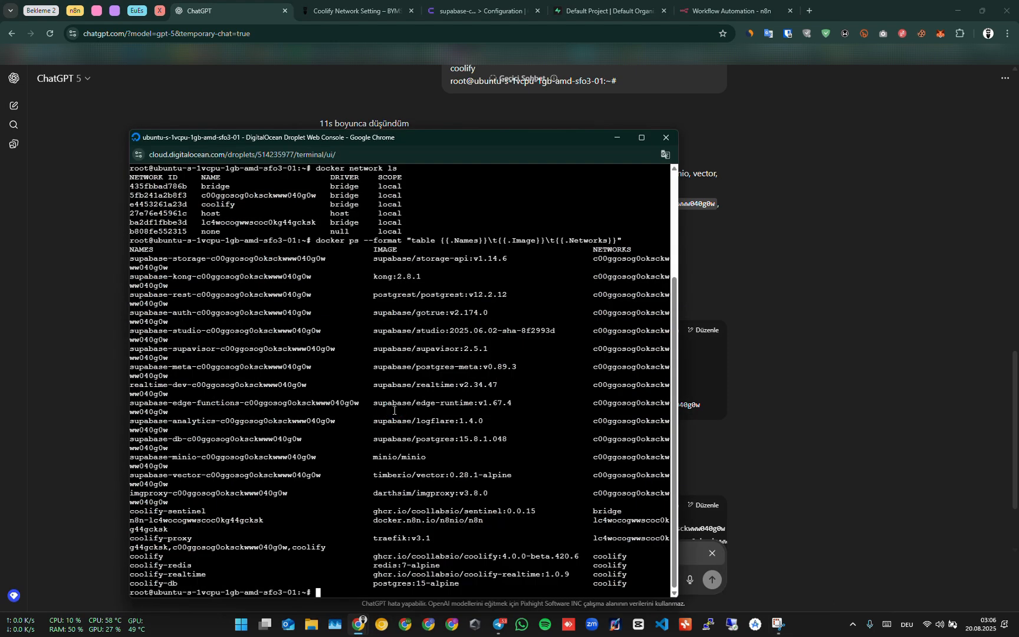
pyautogui.moveTo(411, 141); pyautogui.dragTo(408, 131)
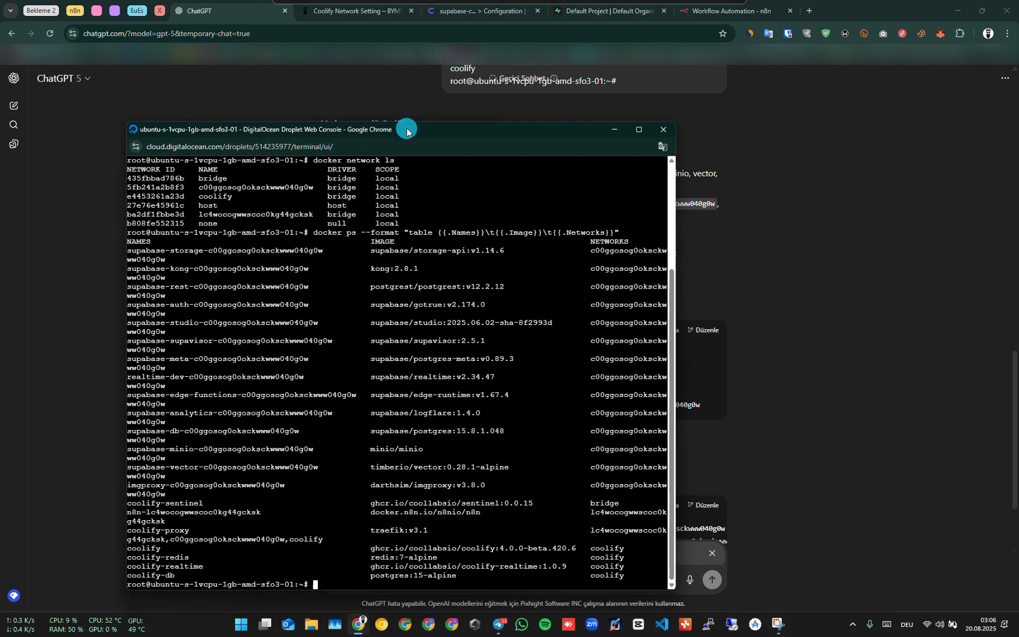
pyautogui.rightClick(406, 291)
pyautogui.click(471, 396)
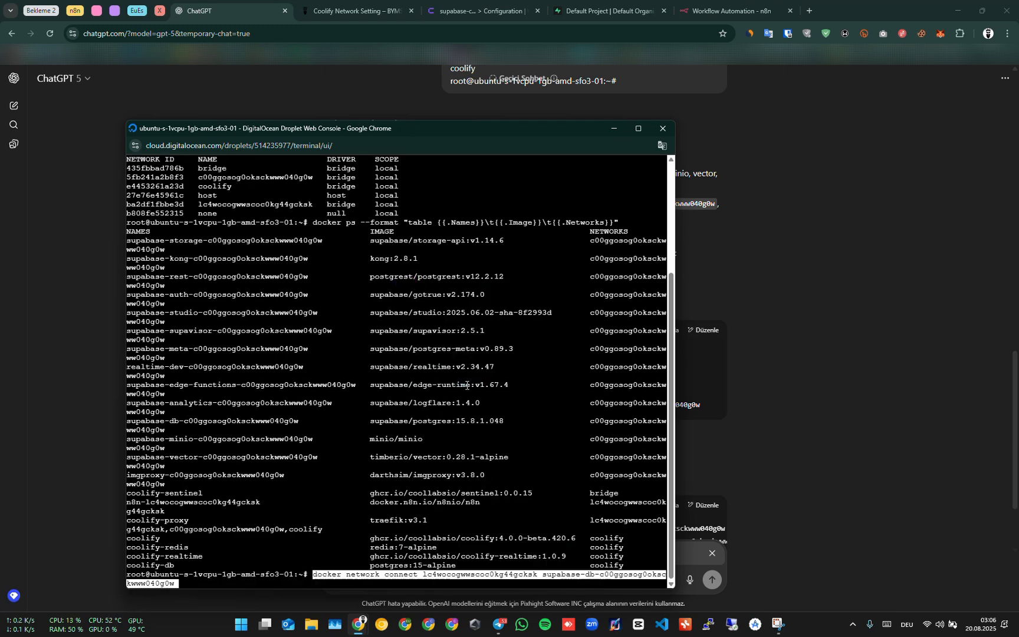
pyautogui.press('Return')
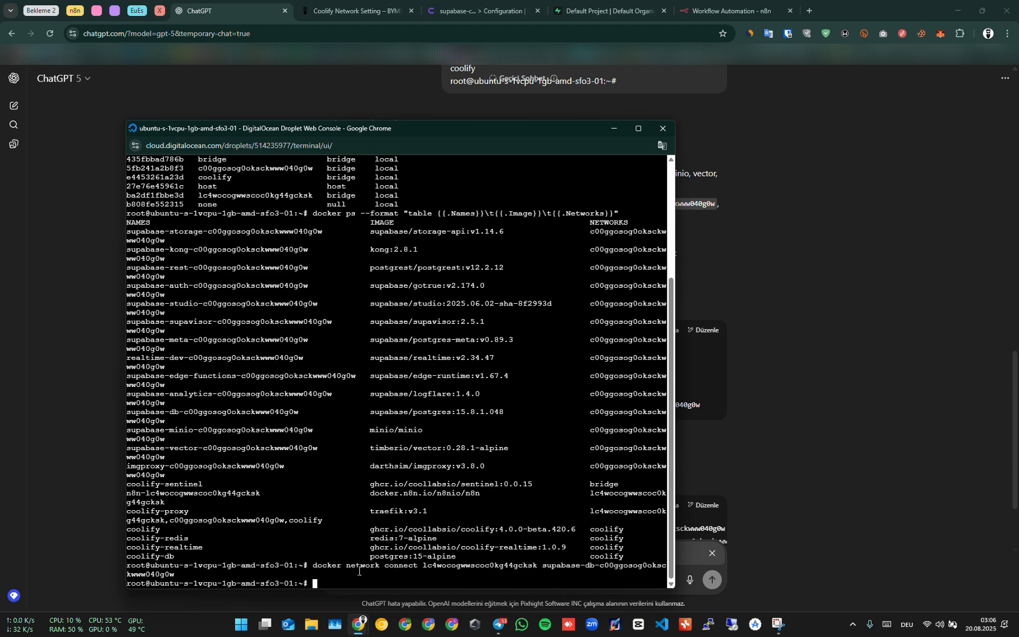
# Retry the Postgres account connection test in n8n and close the credential dialog.
pyautogui.click(709, 14)
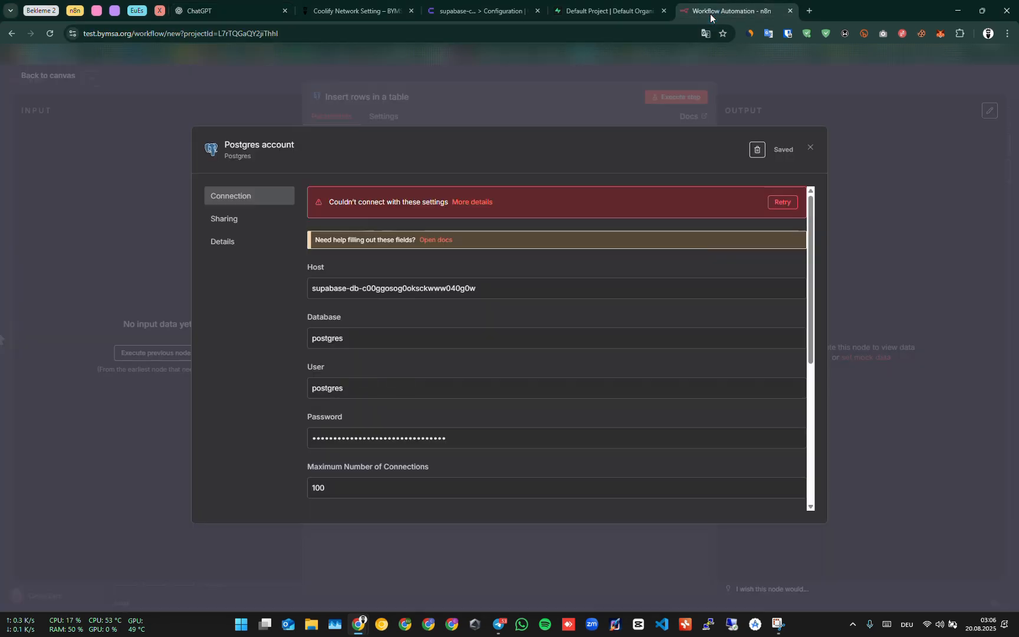
pyautogui.click(784, 203)
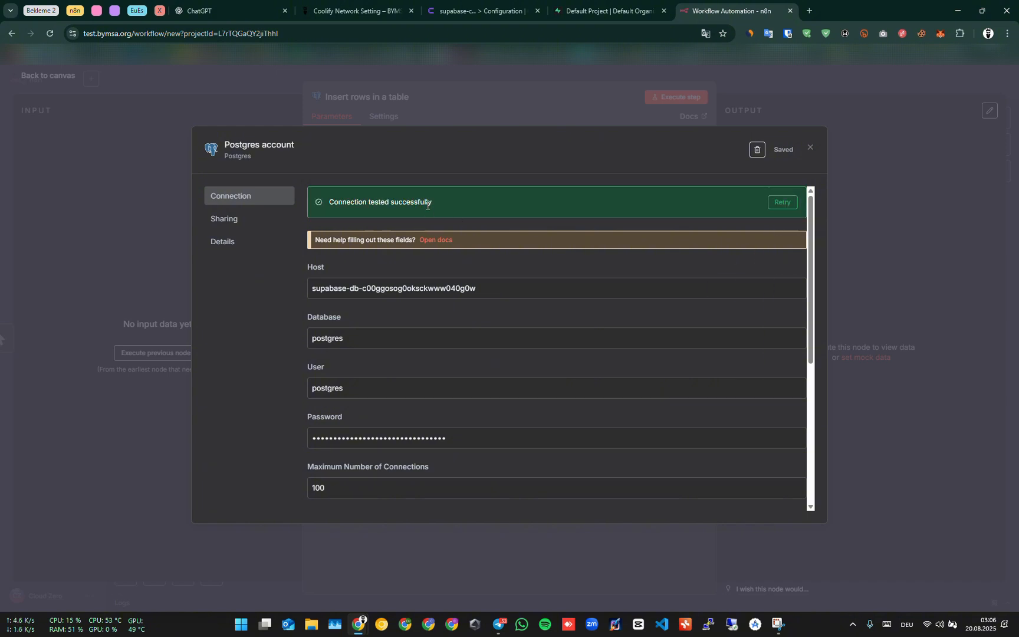
pyautogui.moveTo(434, 203); pyautogui.dragTo(328, 201)
pyautogui.click(338, 204)
pyautogui.click(812, 148)
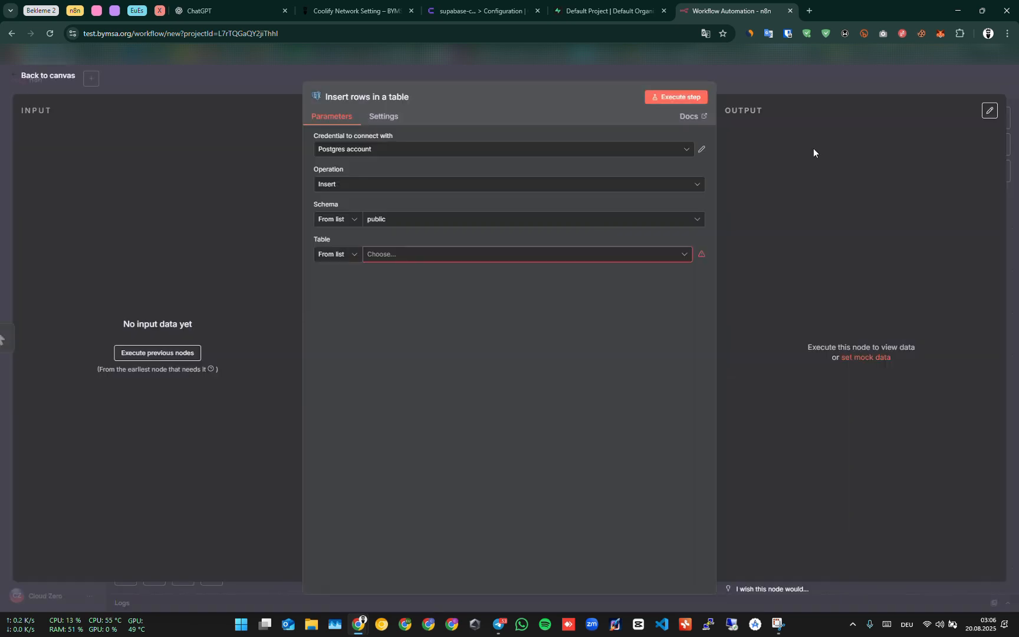
# Browse the tables available in the public schema for the Insert rows in a table node.
pyautogui.click(406, 263)
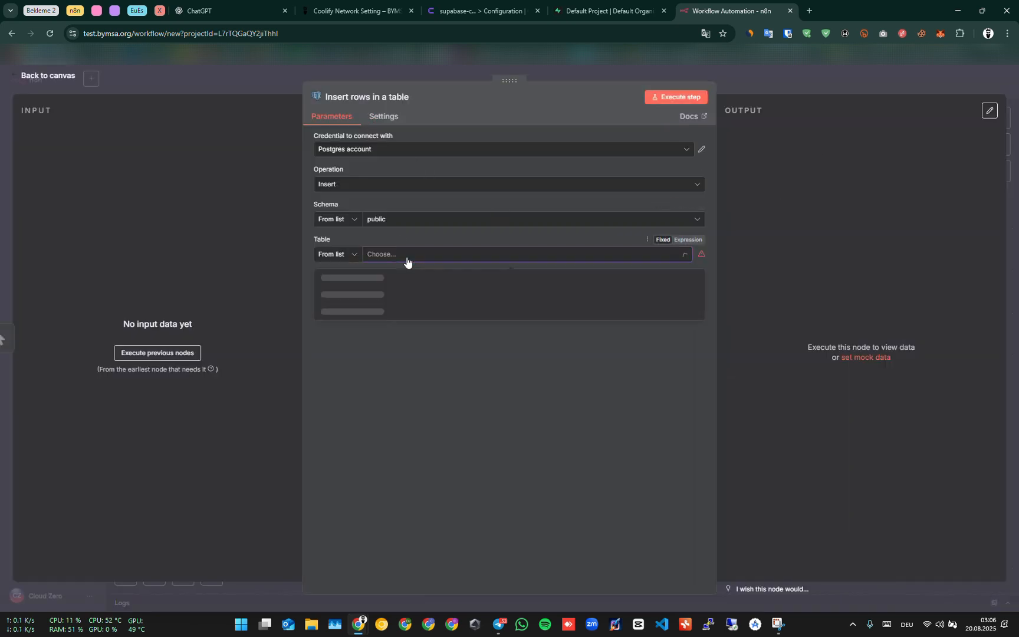
pyautogui.click(507, 405)
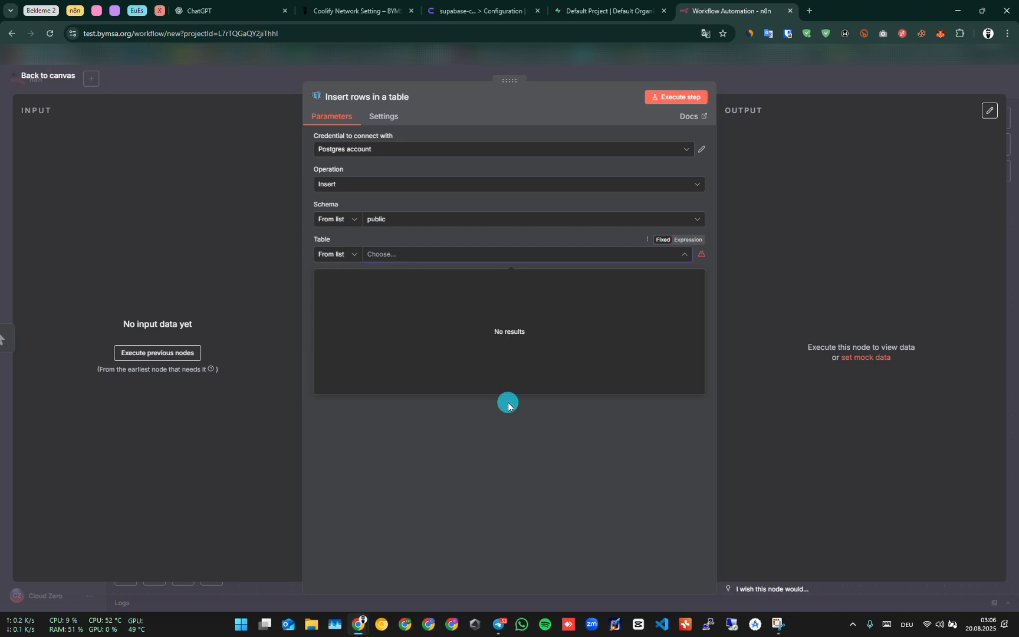
# Start creating a new Supabase table named TEST in the public schema.
pyautogui.click(609, 11)
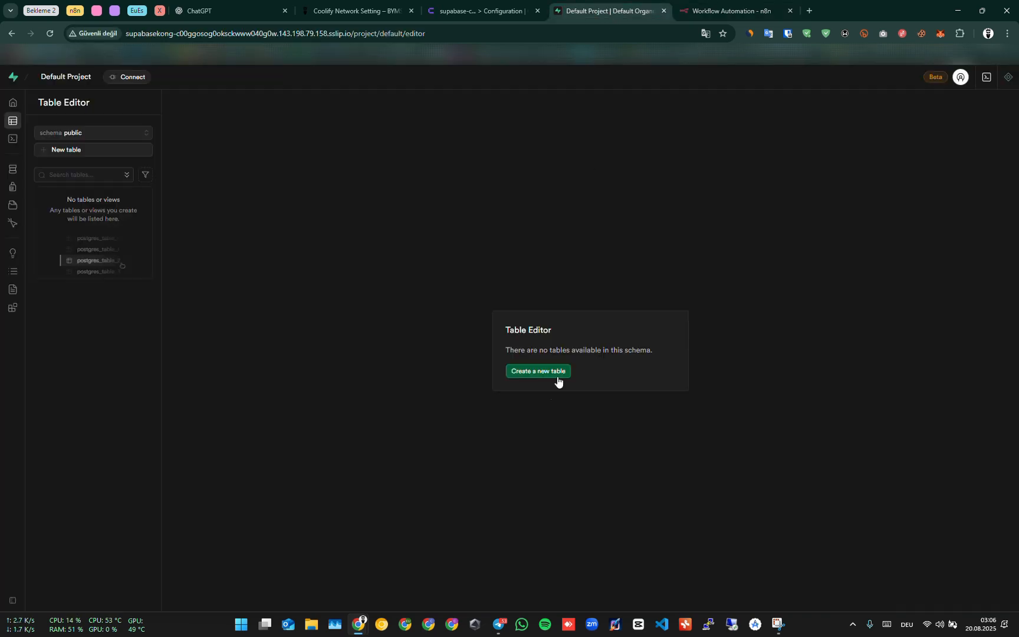
pyautogui.click(518, 373)
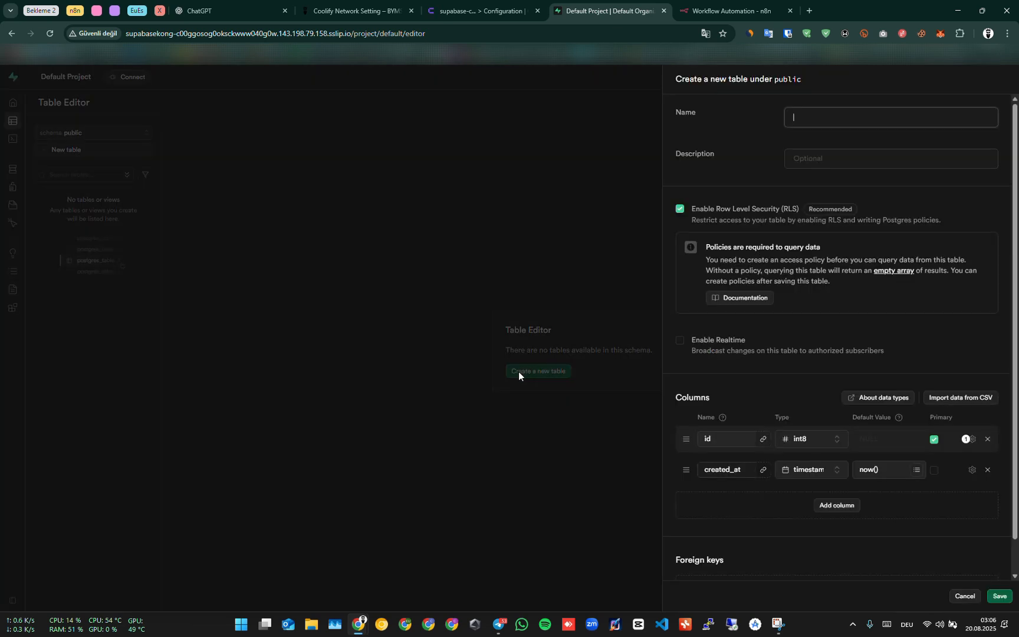
pyautogui.click(833, 114)
pyautogui.write('TEST')
# Add a text-type column named TEXT to the TEST table and save the table.
pyautogui.scroll(-1, 764, 469)
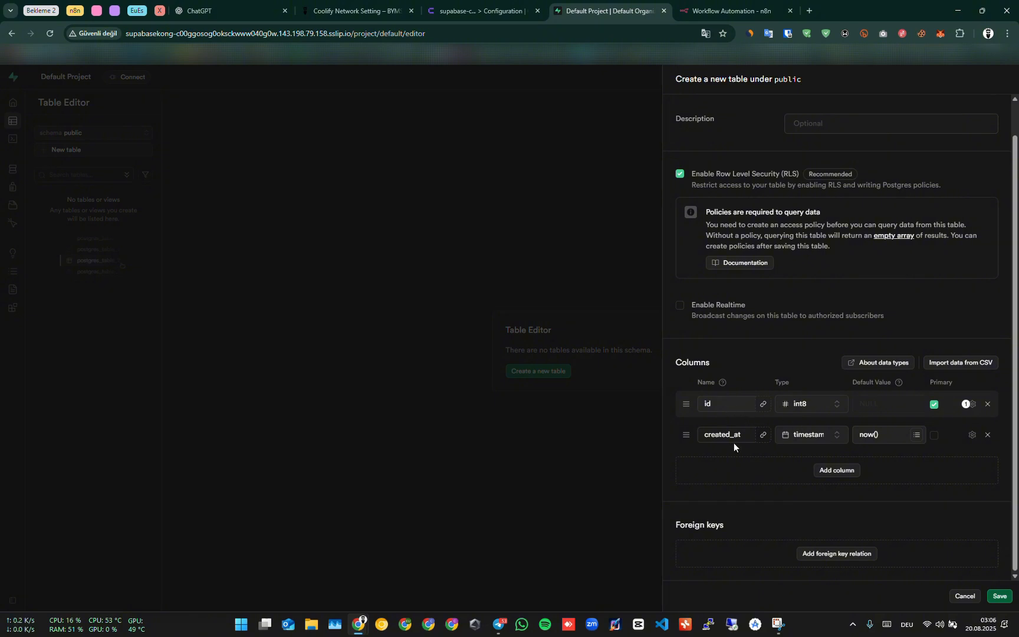
pyautogui.click(825, 470)
pyautogui.click(815, 459)
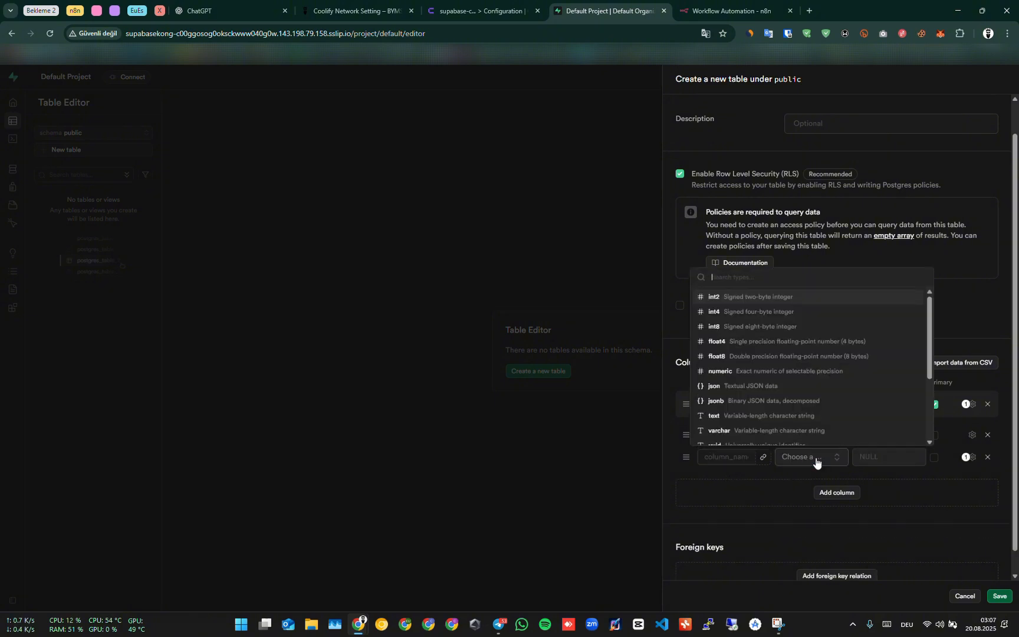
pyautogui.click(778, 414)
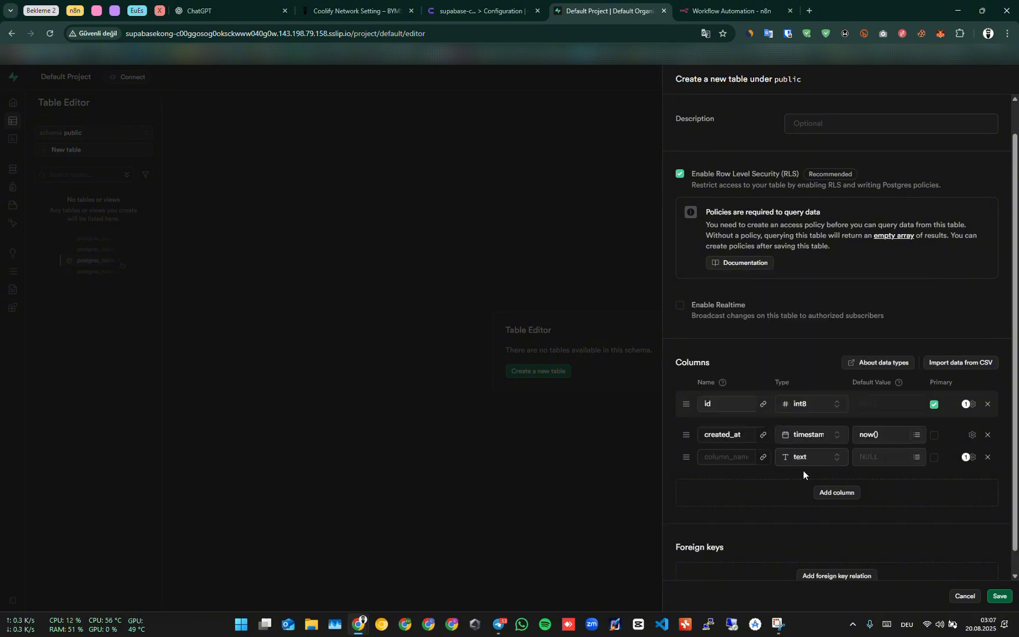
pyautogui.click(731, 457)
pyautogui.write('TEXT')
pyautogui.click(1000, 596)
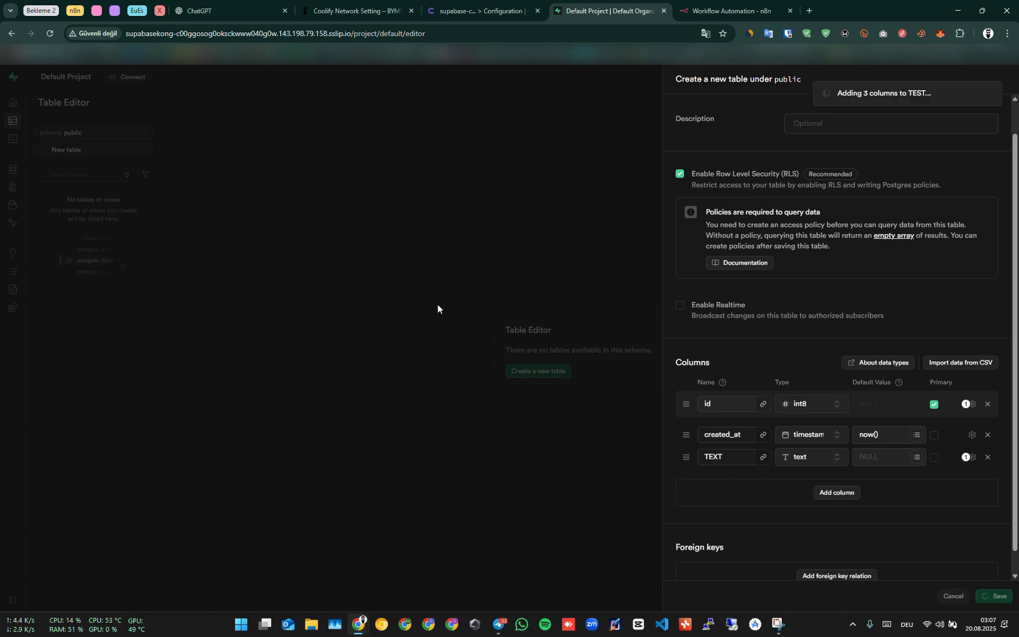
# Return to the n8n workflow canvas and save the workflow.
pyautogui.click(734, 10)
pyautogui.click(743, 85)
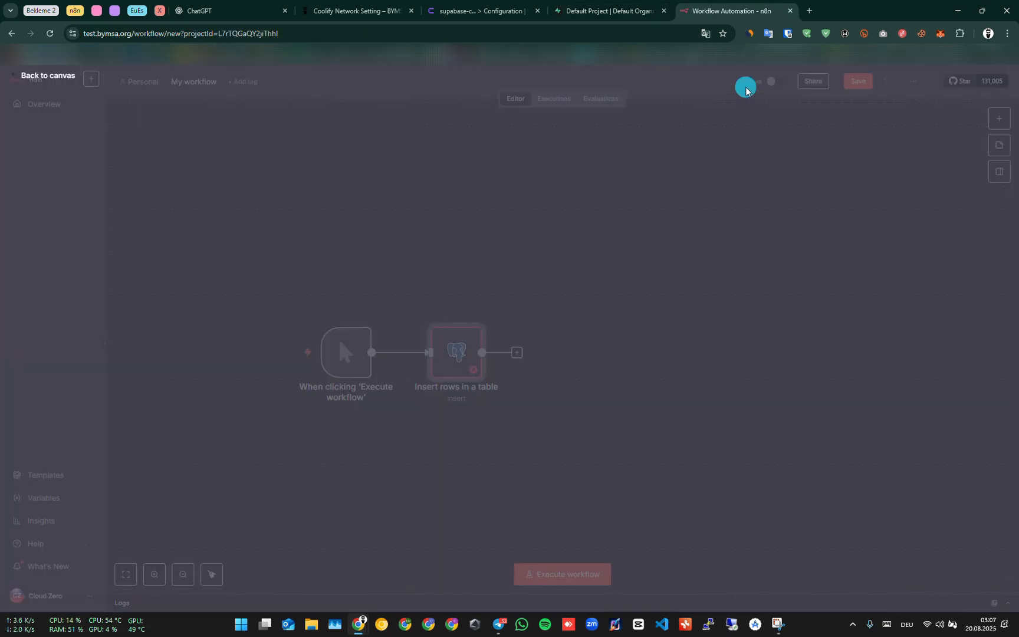
pyautogui.hotkey('ctrl', 's')
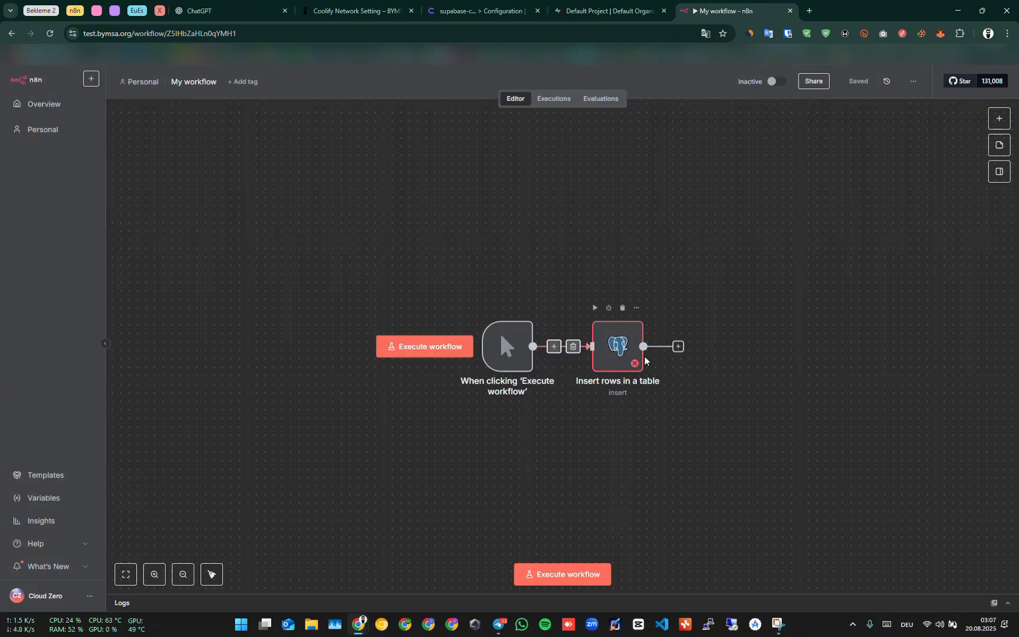
# Open the Insert rows in a table node and select the TEST table.
pyautogui.doubleClick(626, 358)
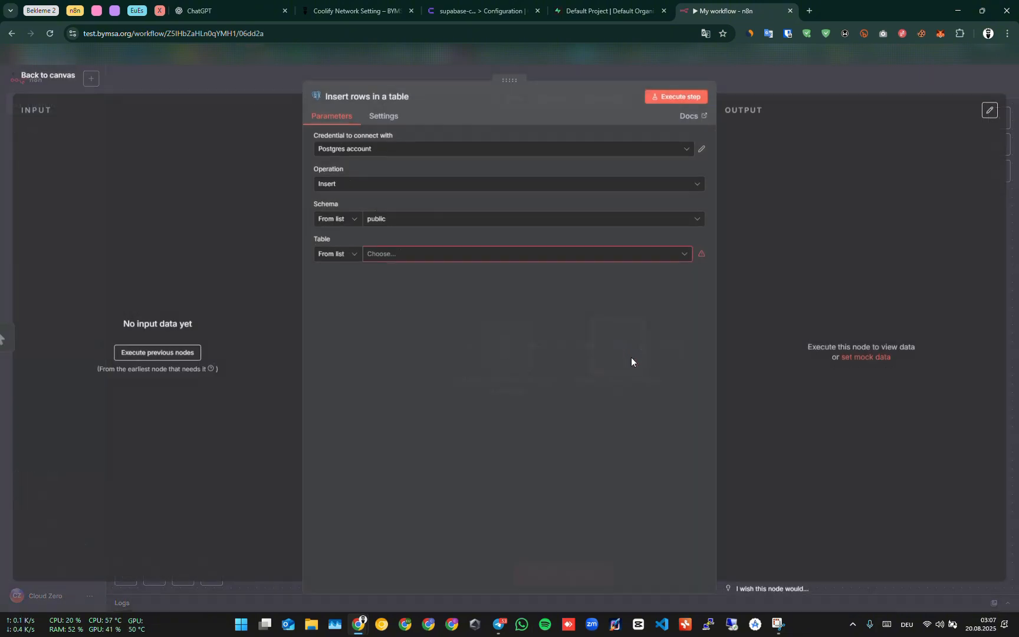
pyautogui.click(443, 264)
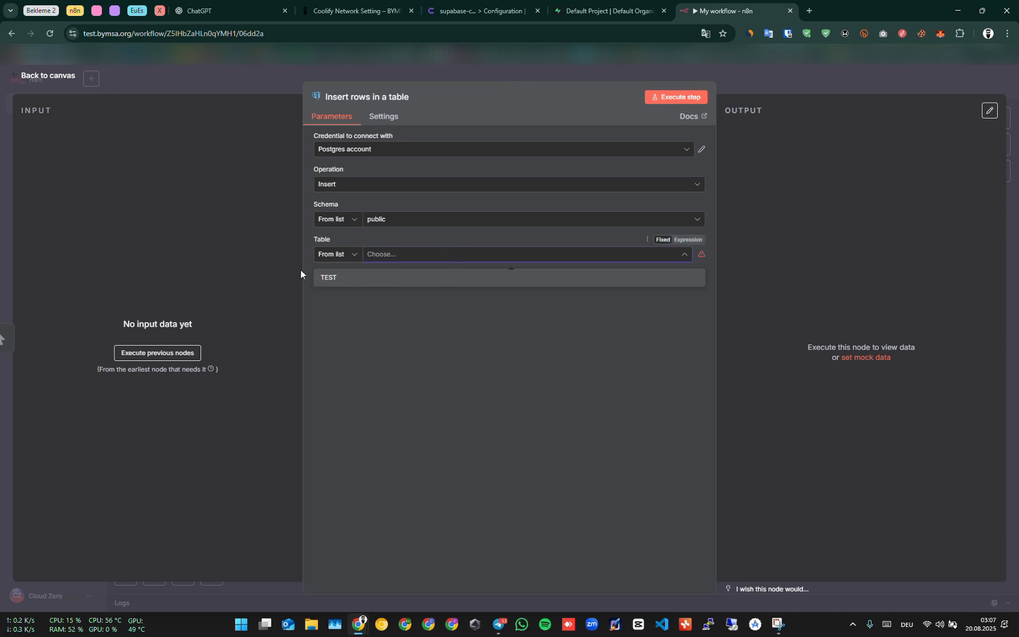
pyautogui.click(377, 277)
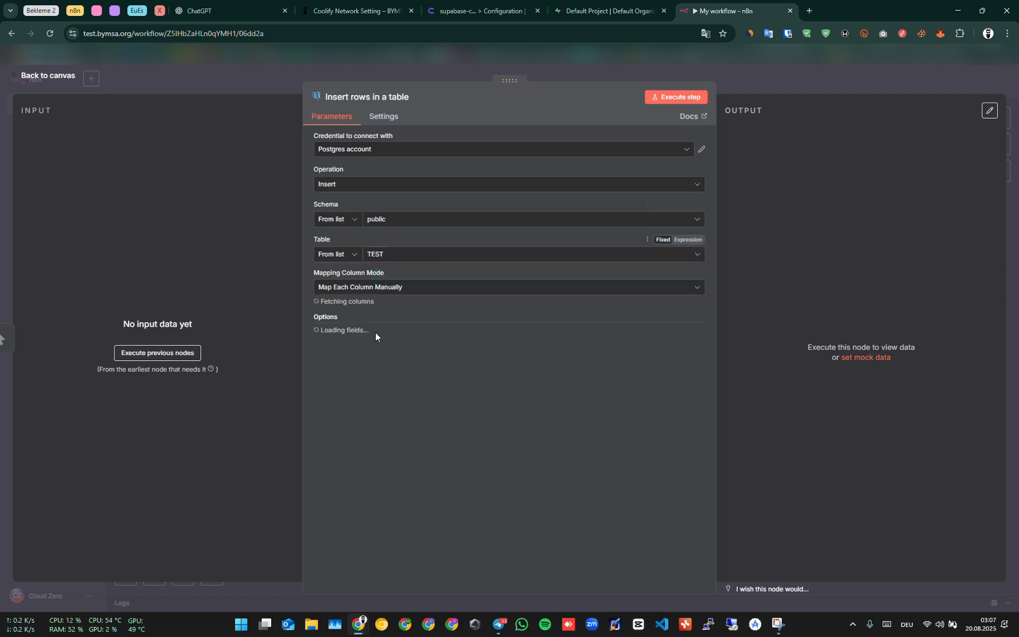
# Remove the id and created_at columns from the node's values to send.
pyautogui.click(411, 345)
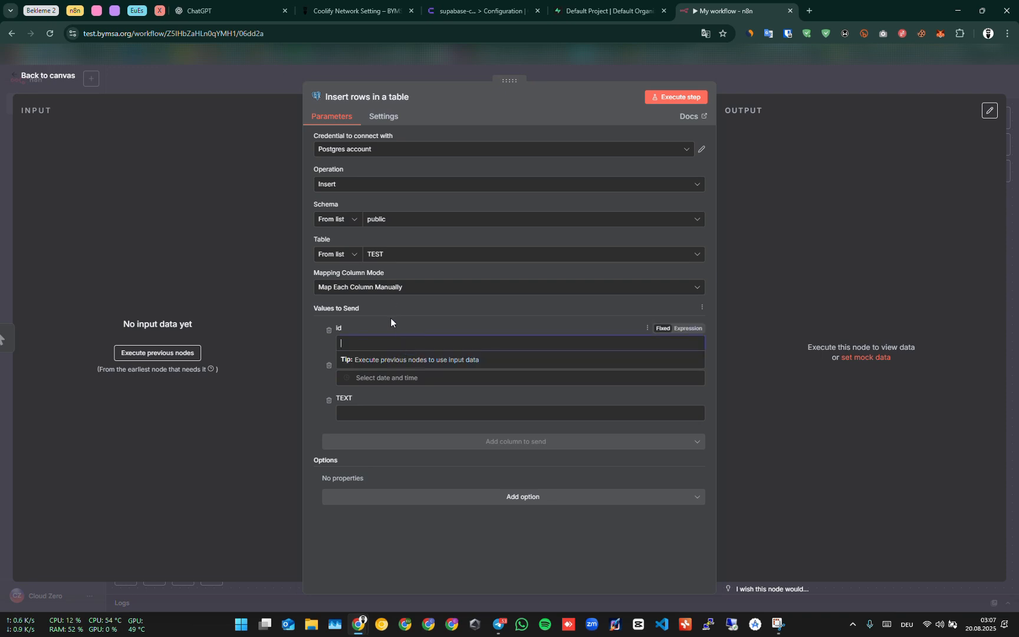
pyautogui.click(329, 331)
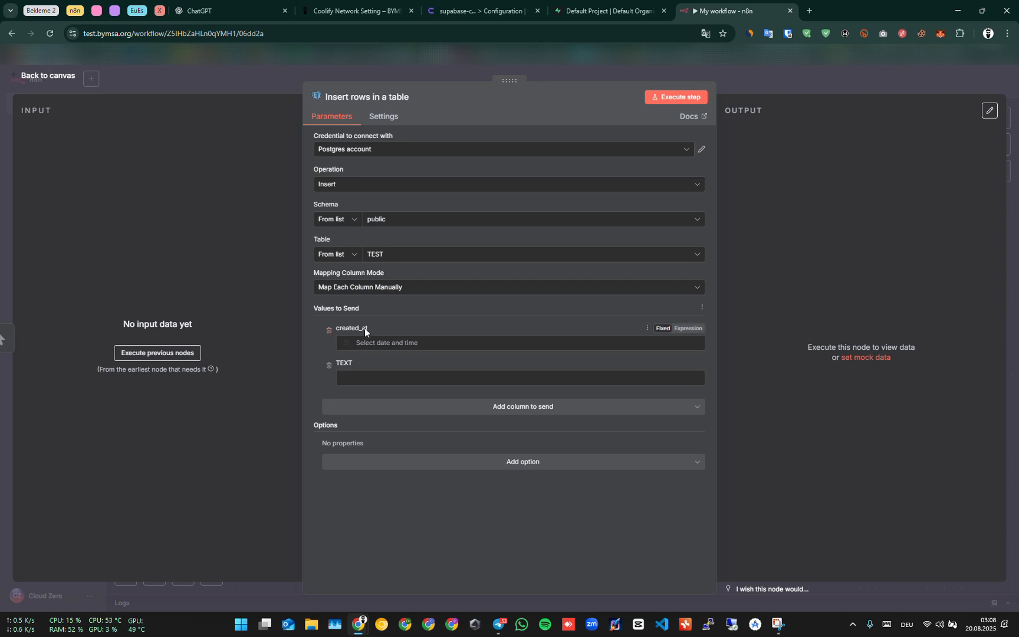
pyautogui.doubleClick(340, 329)
pyautogui.click(329, 330)
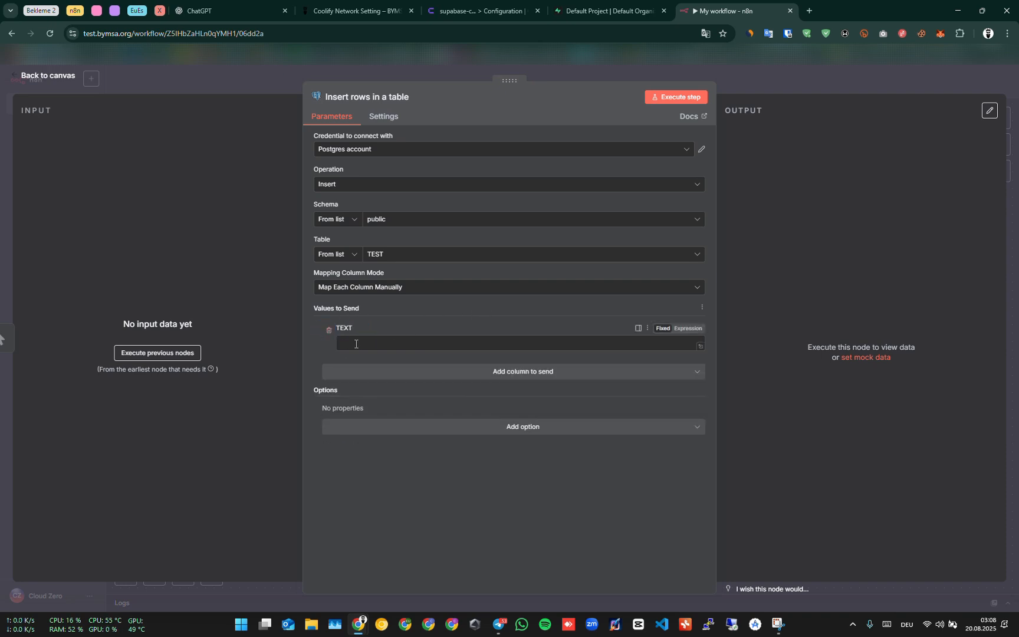
# Set the TEXT value to Hello Mars and execute the node step.
pyautogui.click(377, 346)
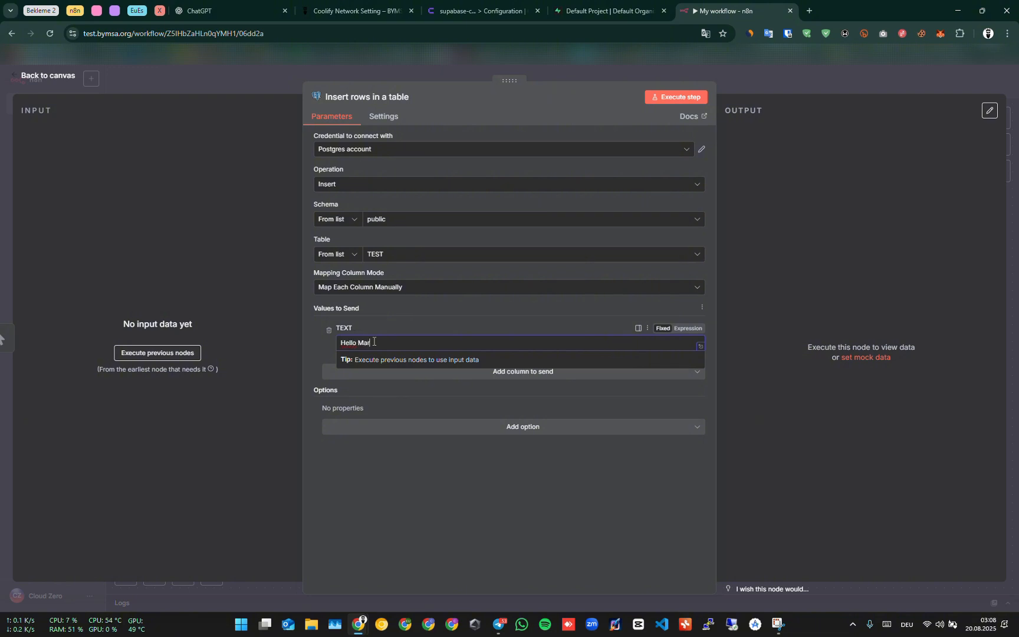
pyautogui.click(647, 101)
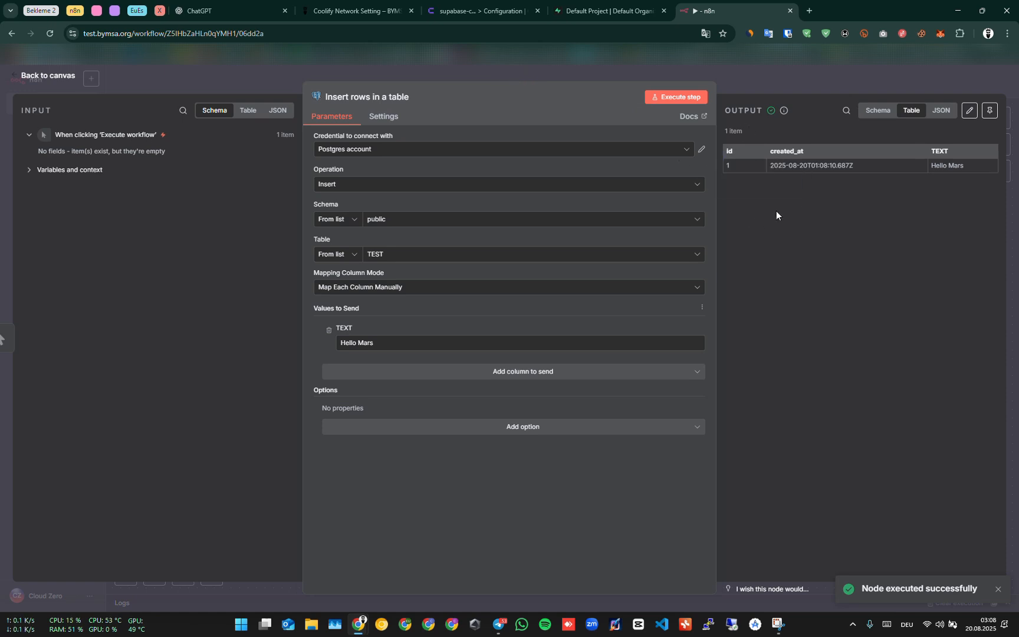
# Refresh the TEST table's data in the Supabase table editor.
pyautogui.click(625, 16)
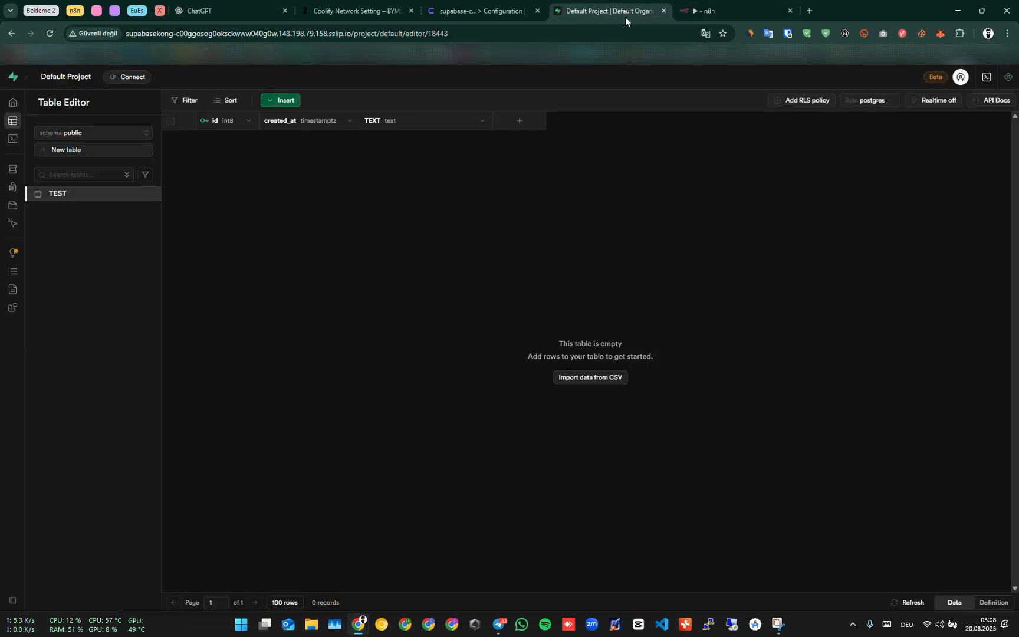
pyautogui.click(903, 602)
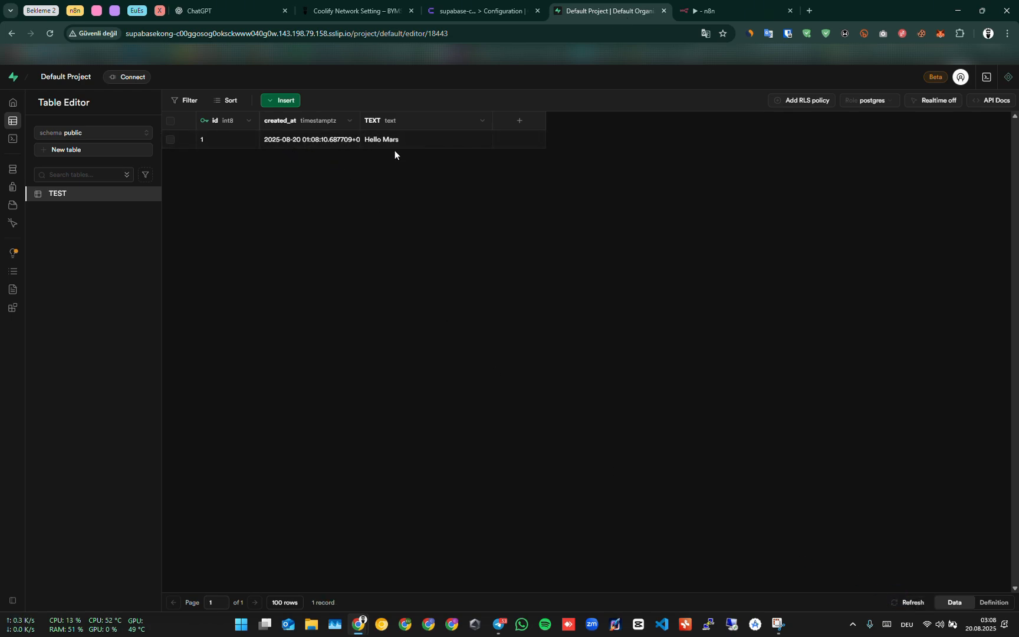
pyautogui.hotkey('ctrl', 'shift', 'Tab')
pyautogui.hotkey('ctrl', 'shift', 'Tab')
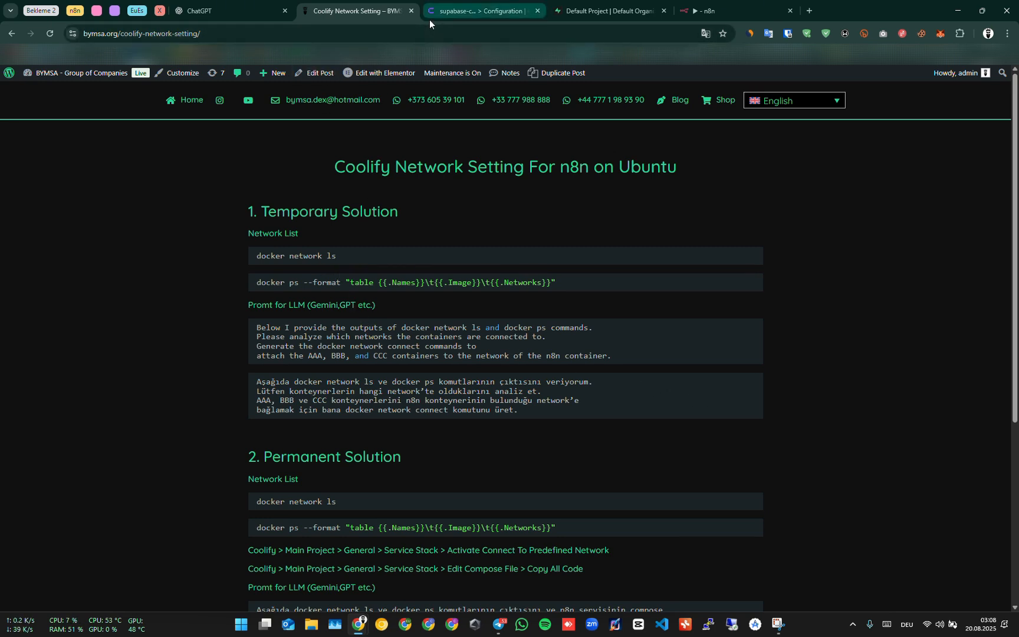
pyautogui.click(735, 7)
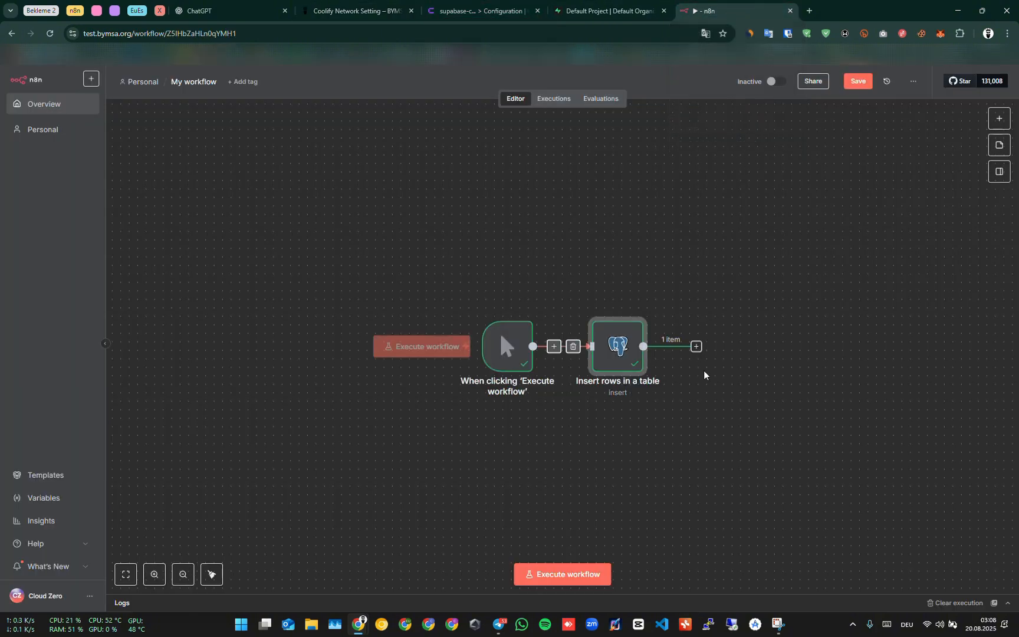
pyautogui.click(685, 467)
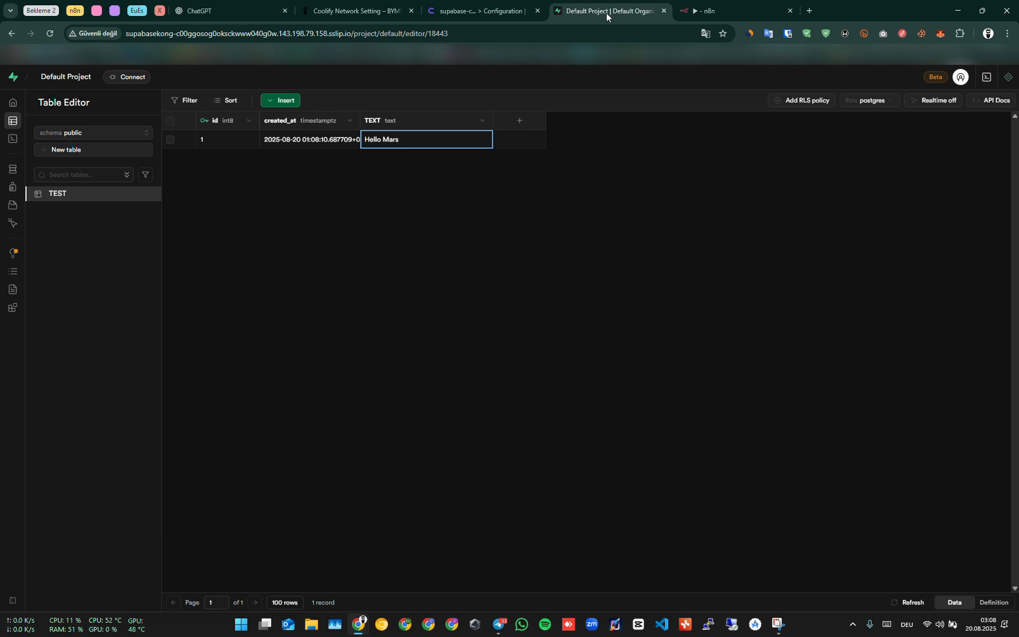
# Open the projects list in Coolify.
pyautogui.click(484, 11)
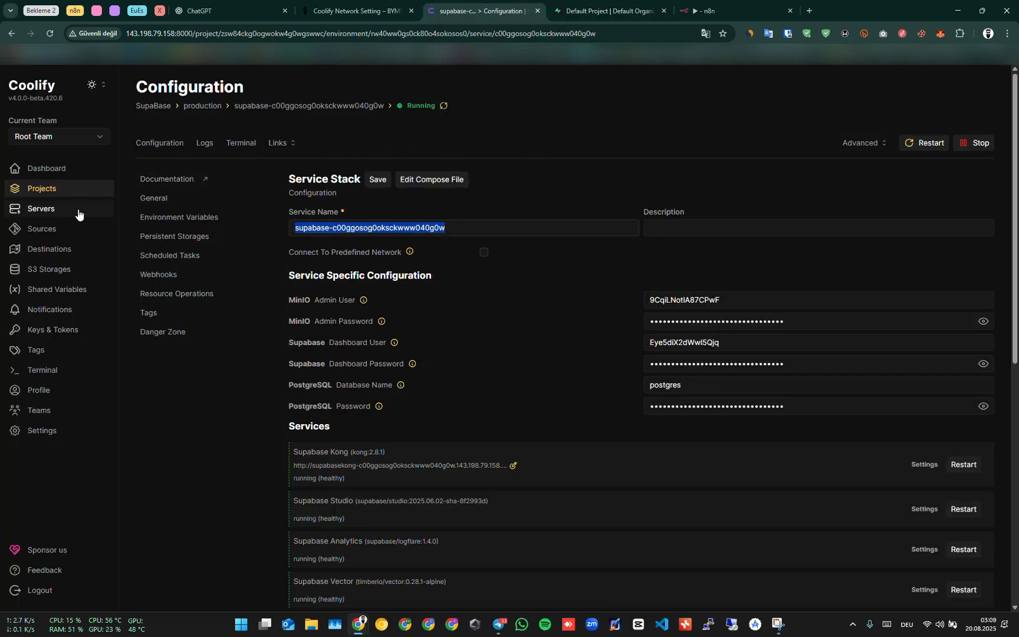
pyautogui.click(35, 188)
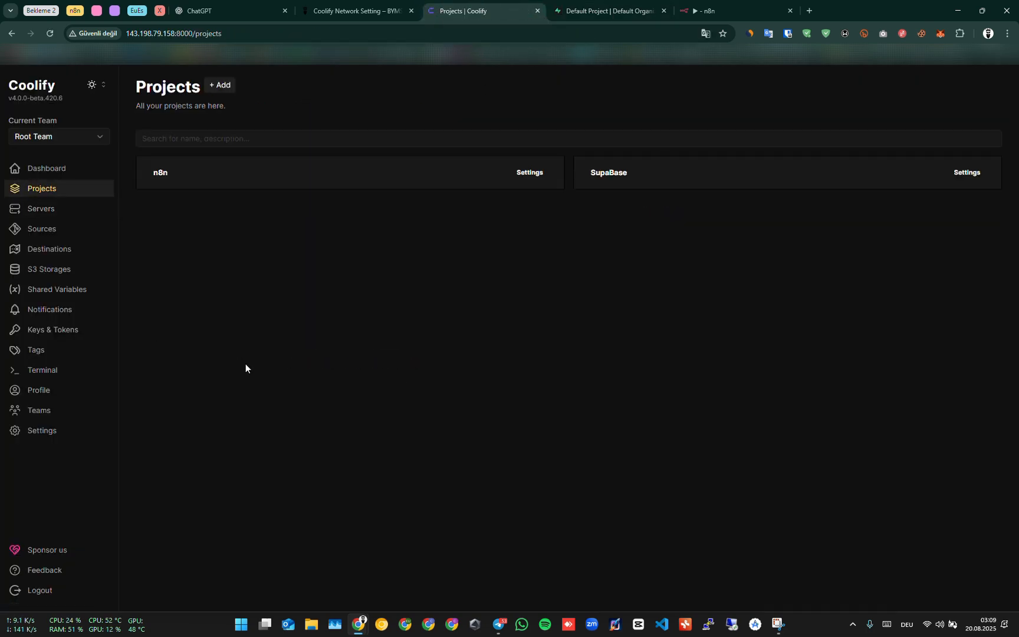
# Open the n8n service in Coolify and stop it, confirming the stop.
pyautogui.click(269, 175)
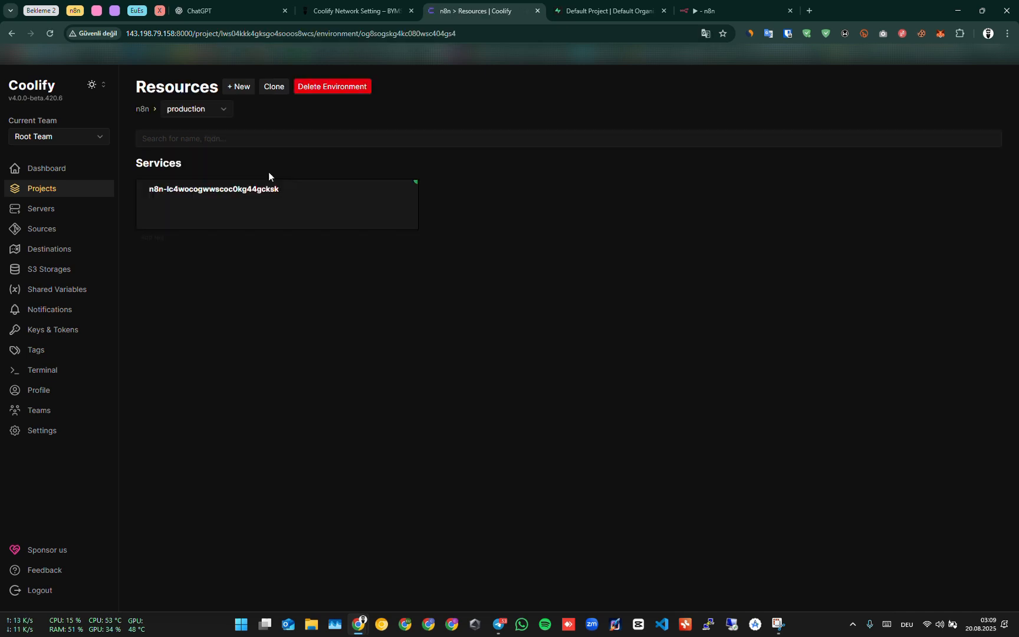
pyautogui.click(261, 195)
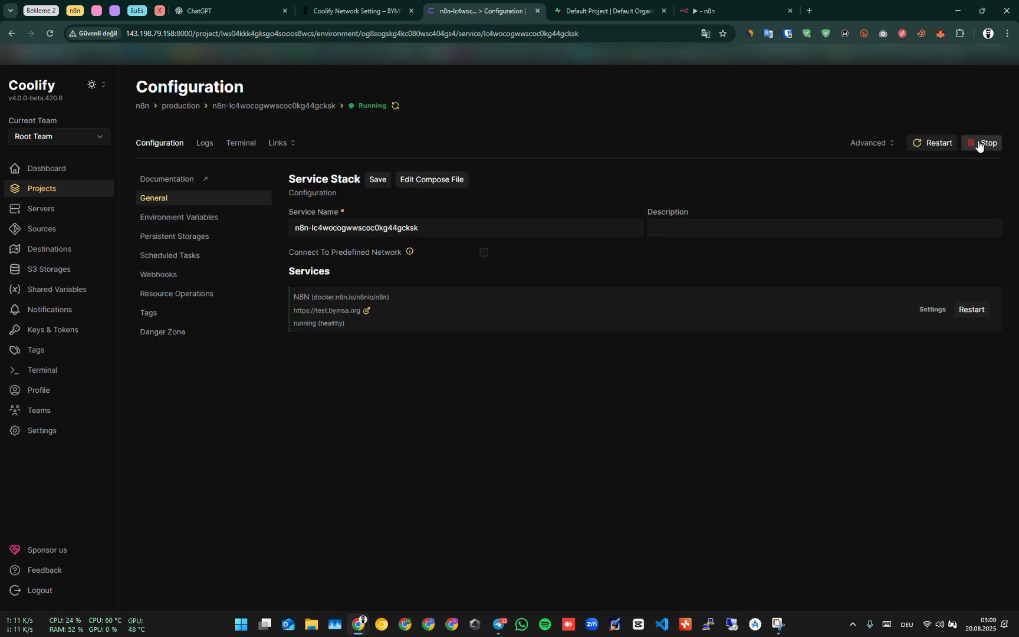
pyautogui.click(989, 153)
pyautogui.click(681, 164)
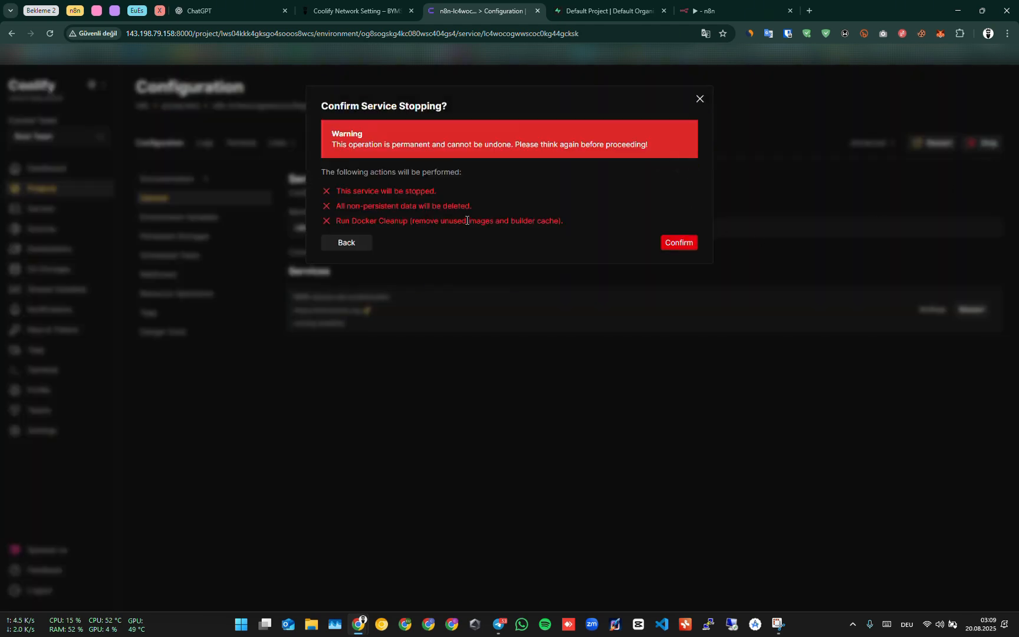
pyautogui.click(678, 242)
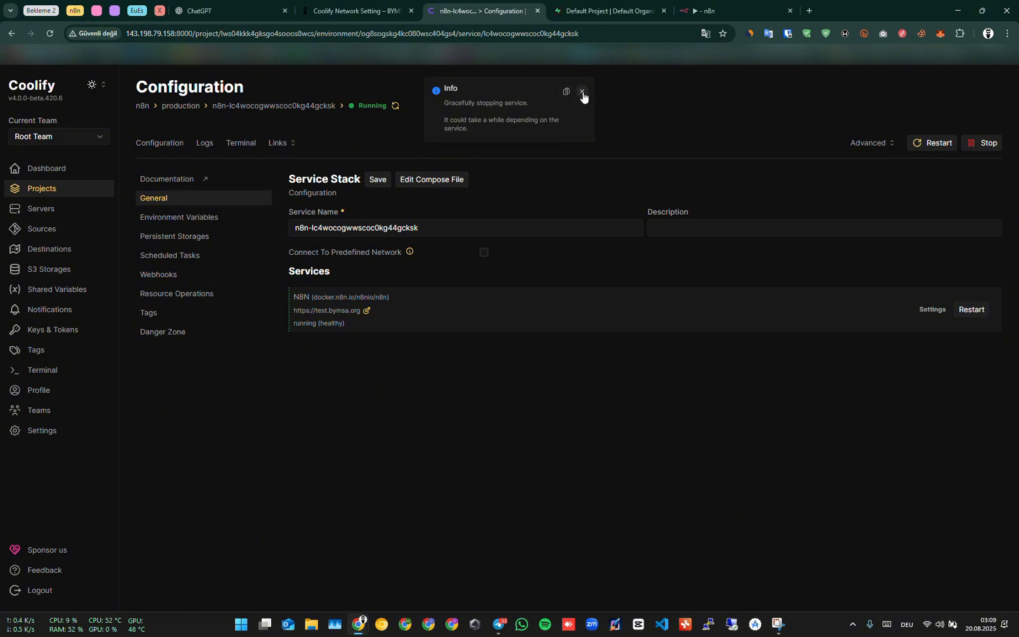
pyautogui.click(582, 92)
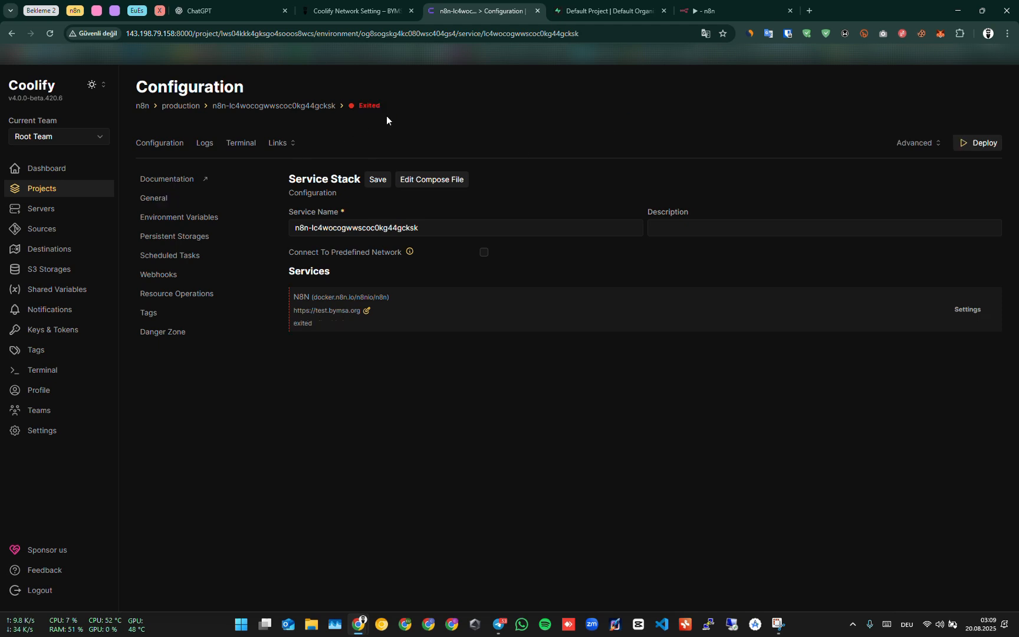
# Redeploy the n8n service and close the startup log.
pyautogui.click(962, 152)
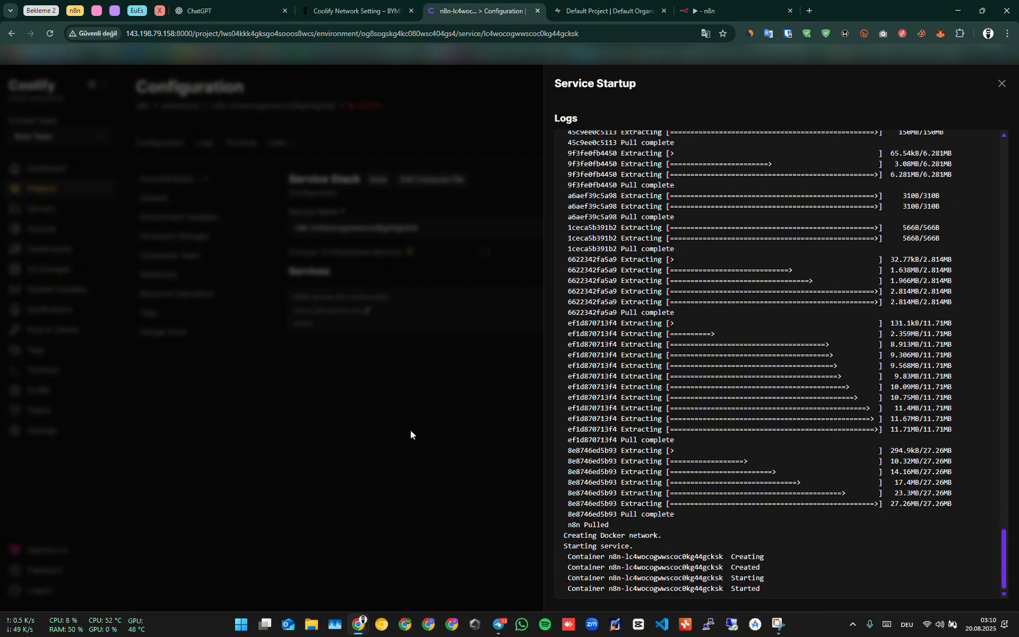
pyautogui.moveTo(769, 592); pyautogui.dragTo(554, 555)
pyautogui.click(1000, 84)
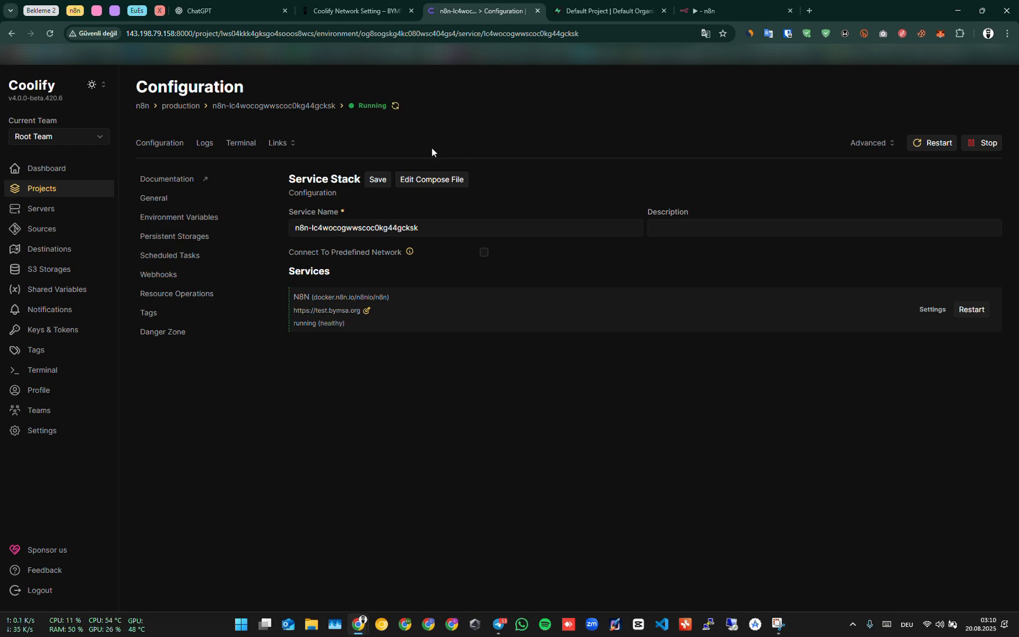
# Reload the n8n editor and execute the workflow again.
pyautogui.click(731, 16)
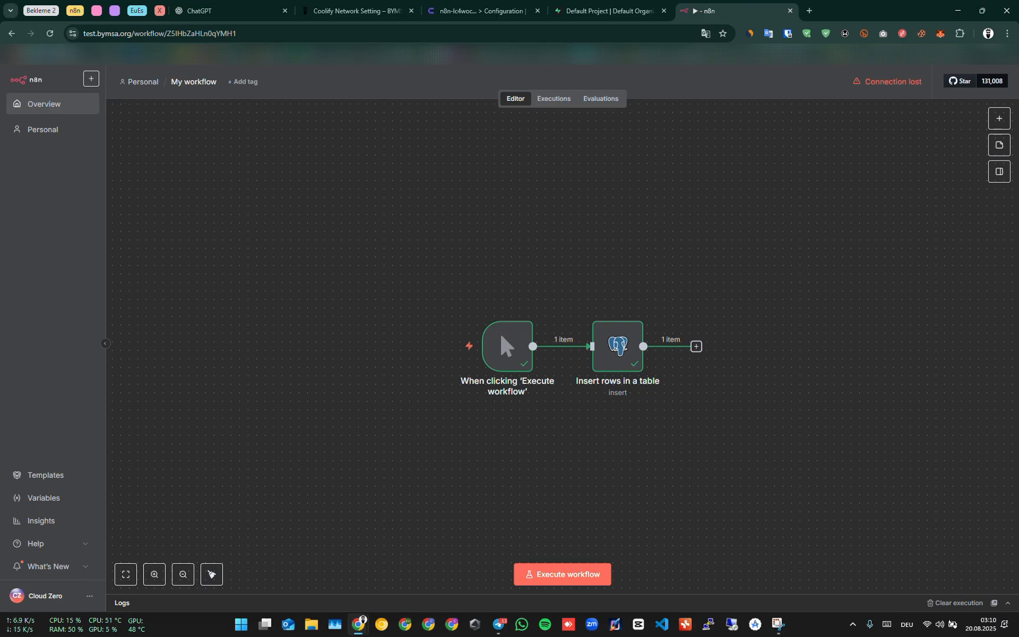
pyautogui.click(49, 35)
pyautogui.click(548, 101)
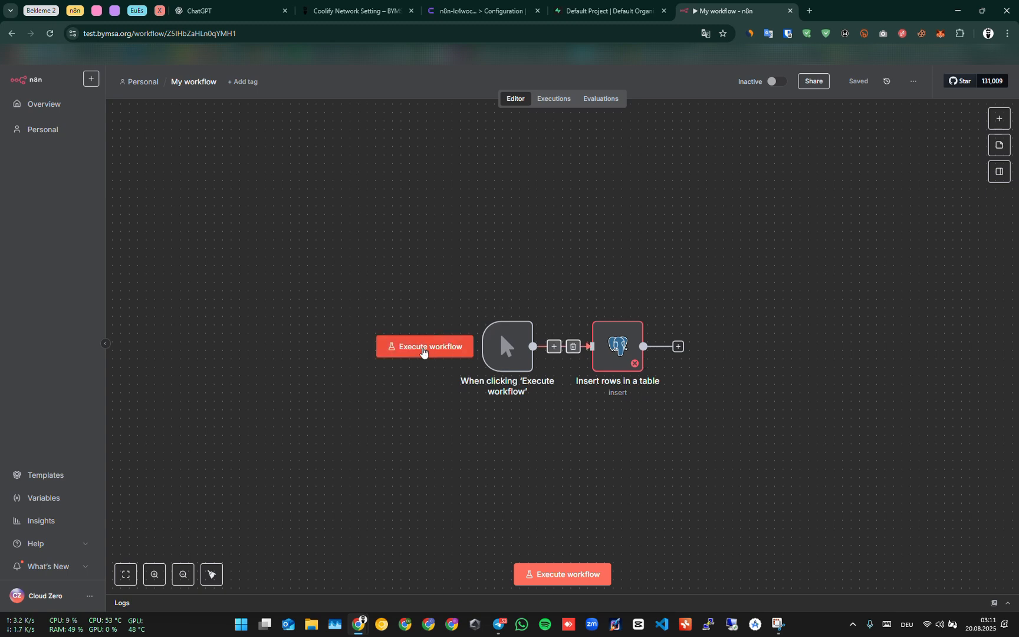
pyautogui.click(422, 352)
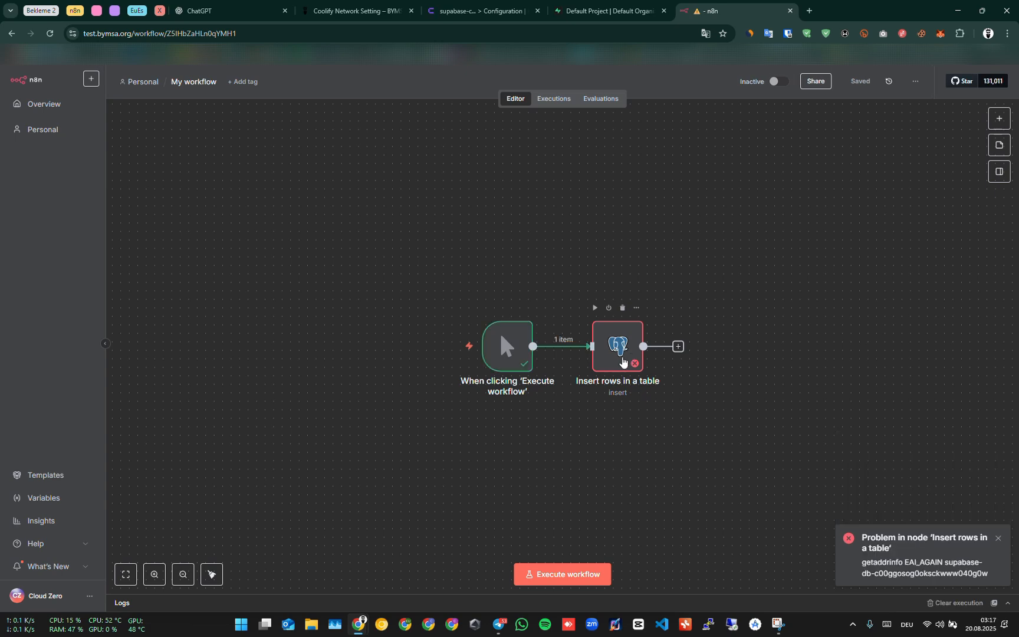
# Examine the insert node's error message and the Postgres credential's host connection settings.
pyautogui.doubleClick(623, 362)
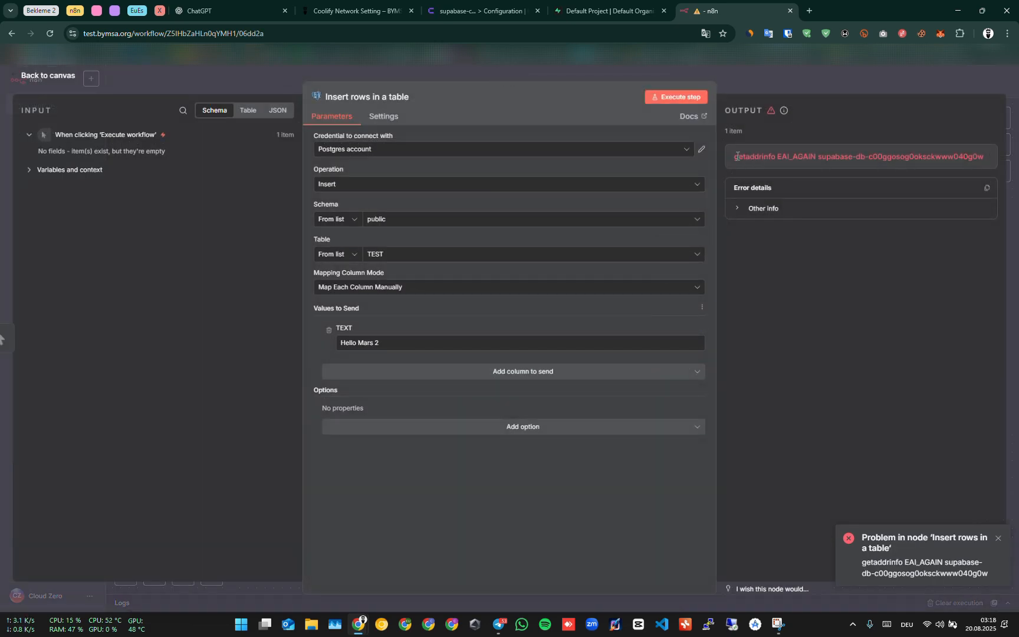
pyautogui.moveTo(736, 156); pyautogui.dragTo(971, 154)
pyautogui.click(906, 157)
pyautogui.moveTo(816, 158); pyautogui.dragTo(985, 171)
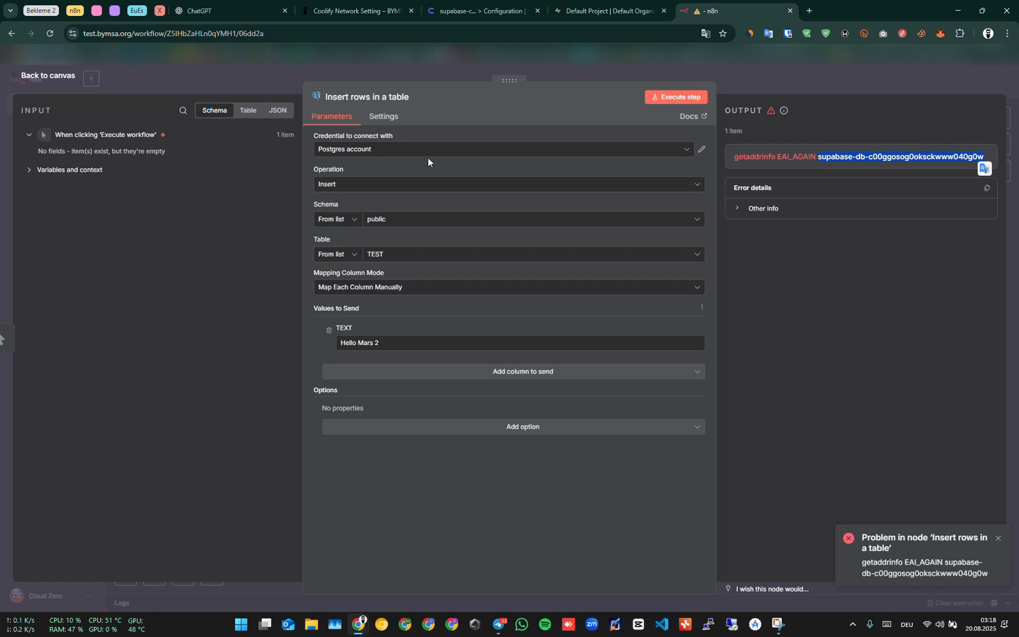
pyautogui.click(819, 158)
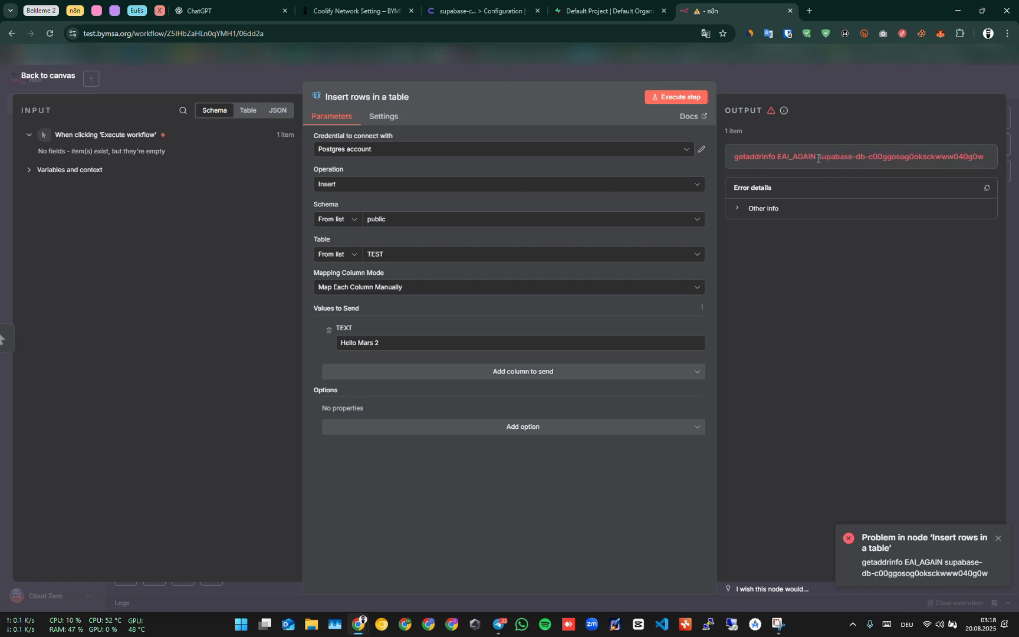
pyautogui.moveTo(818, 158); pyautogui.dragTo(984, 159)
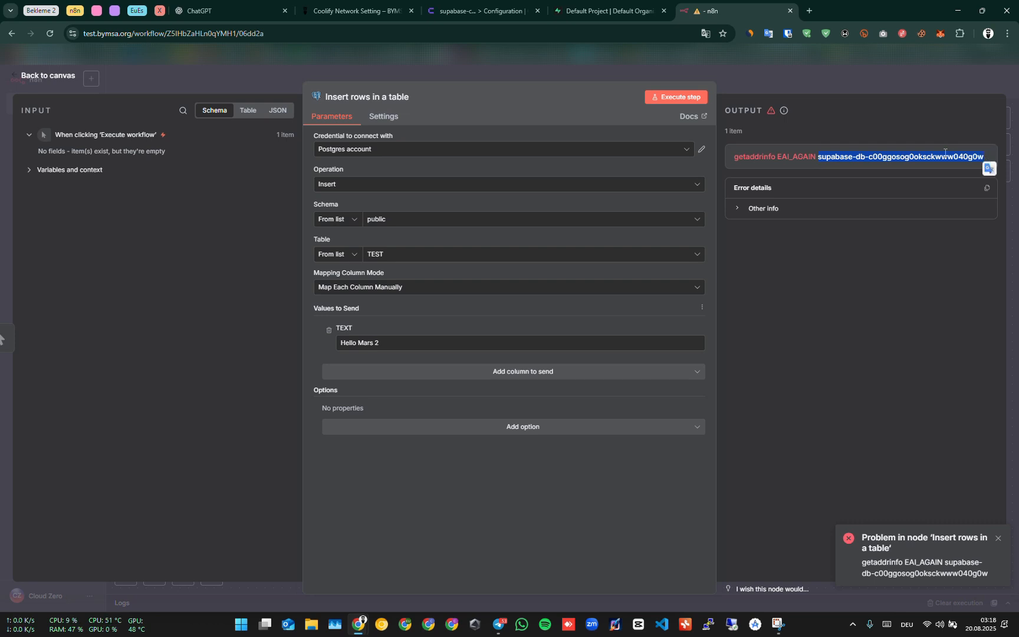
pyautogui.click(411, 150)
pyautogui.click(509, 174)
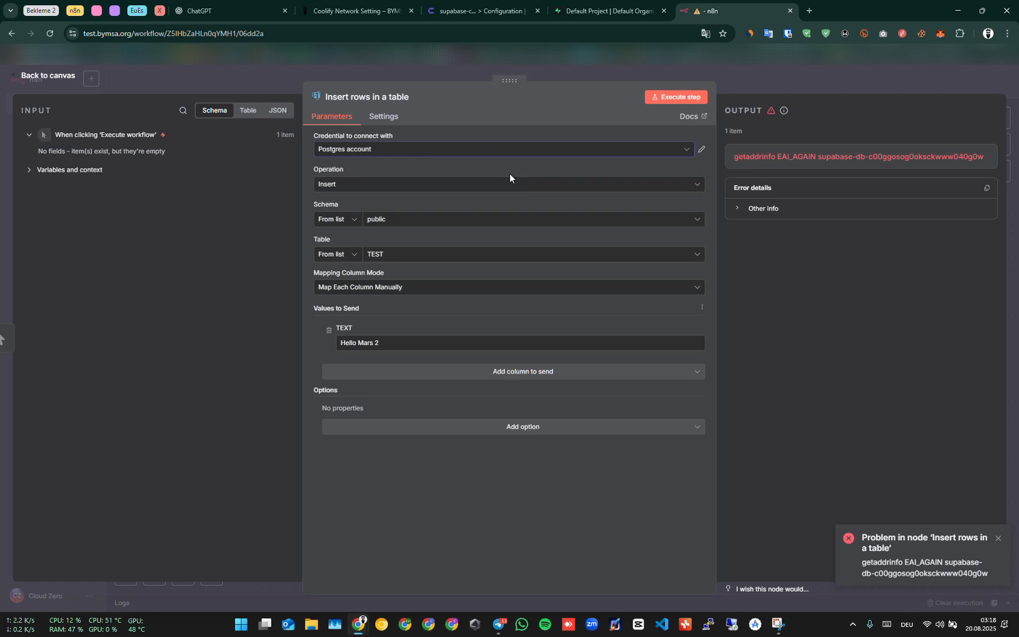
pyautogui.click(701, 150)
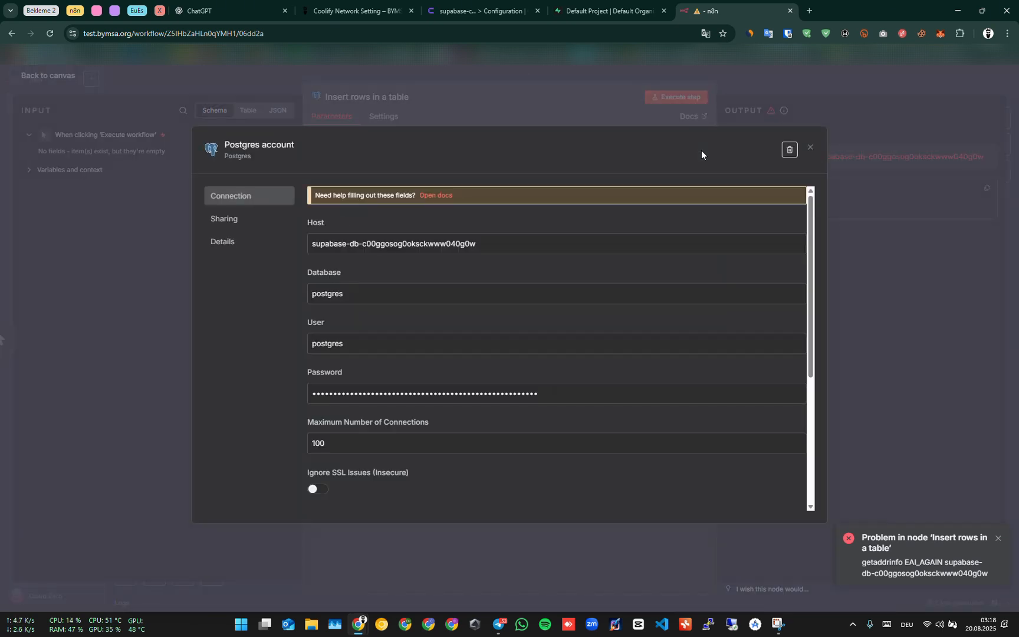
pyautogui.click(627, 248)
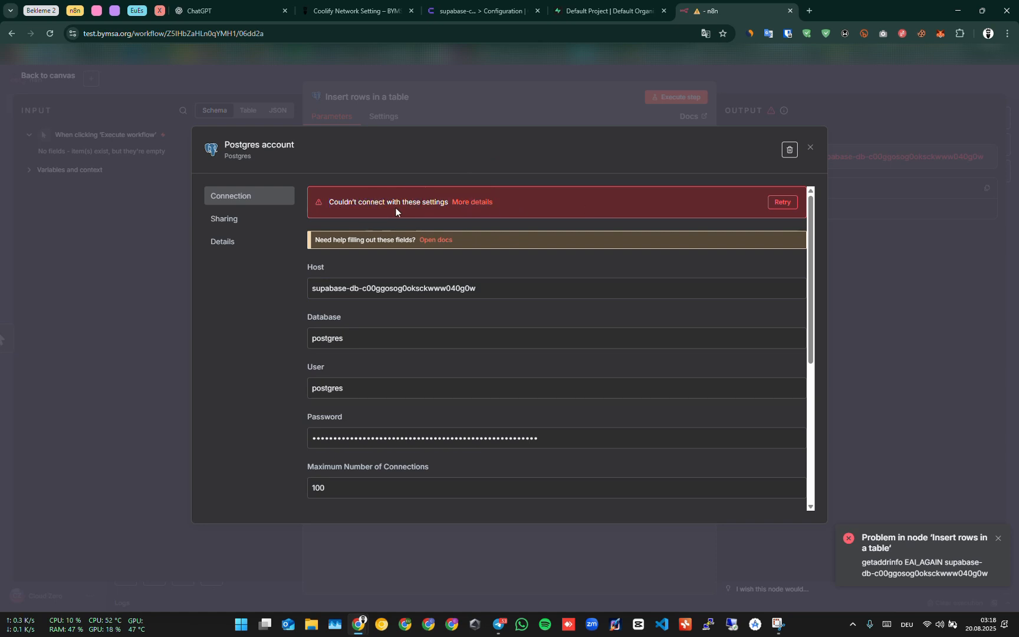
pyautogui.moveTo(333, 203); pyautogui.dragTo(445, 212)
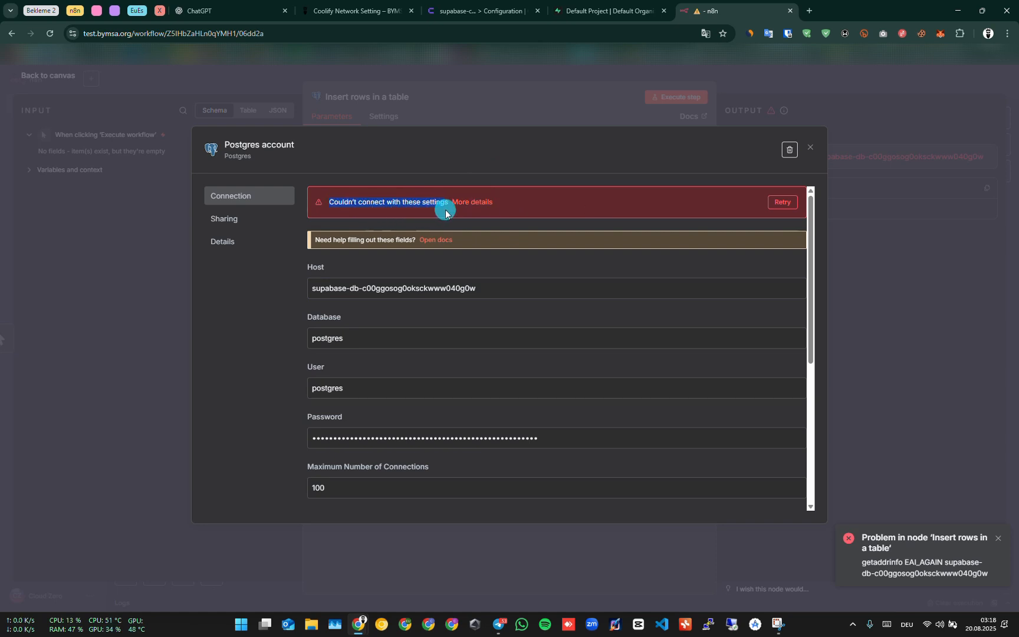
pyautogui.click(419, 206)
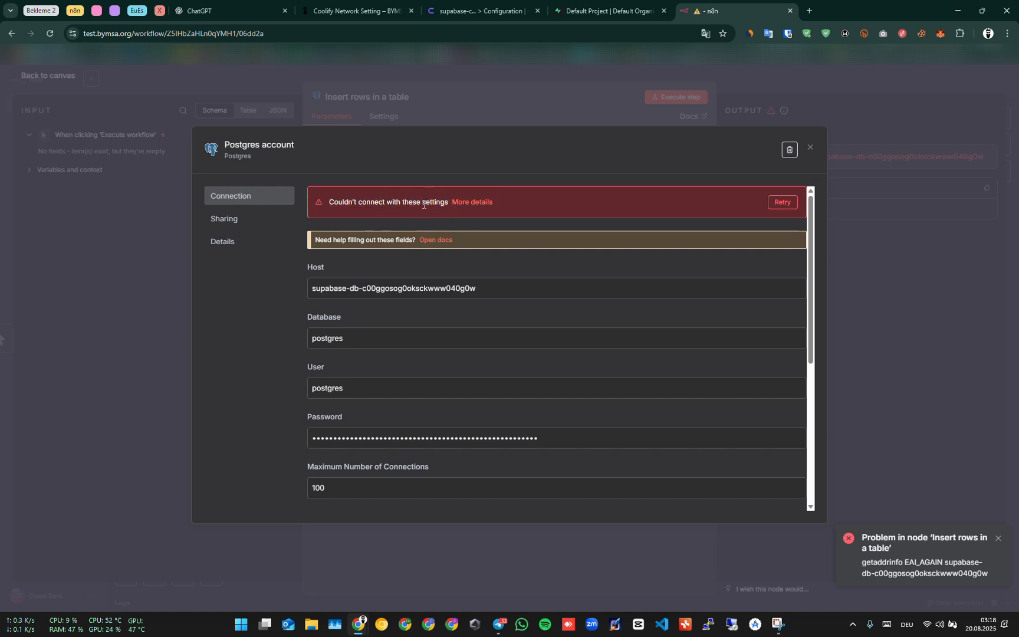
pyautogui.moveTo(448, 201); pyautogui.dragTo(326, 202)
pyautogui.moveTo(328, 200); pyautogui.dragTo(445, 211)
pyautogui.click(444, 207)
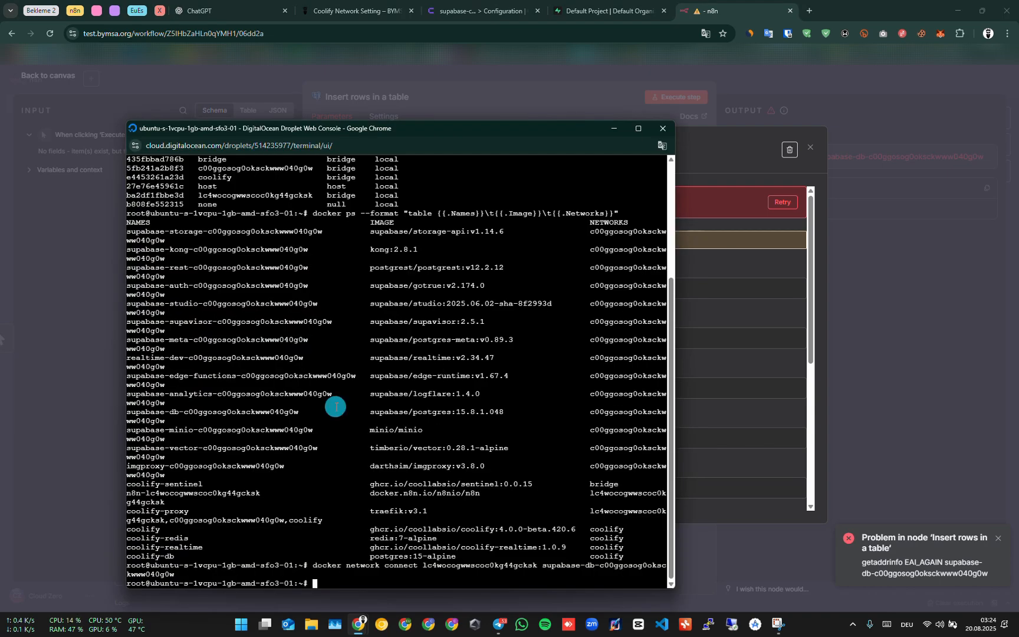
# Run docker network connect lc4wocogwwscoc0kg44gcksk supabase-db-c00ggosog0oksckwww040g0w in the droplet console.
pyautogui.rightClick(336, 406)
pyautogui.click(381, 231)
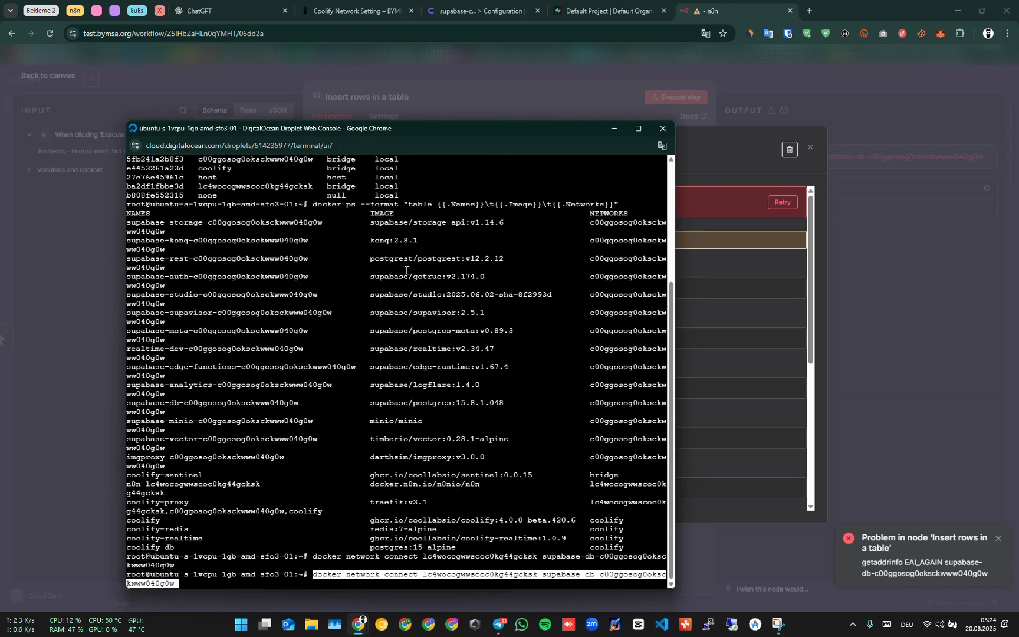
pyautogui.press('Return')
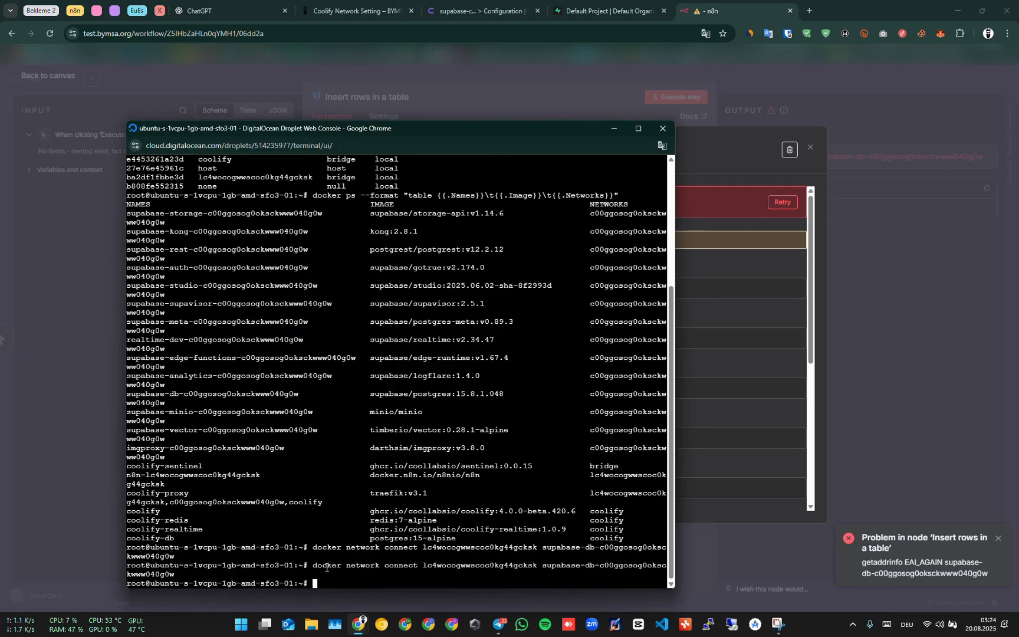
pyautogui.moveTo(313, 566); pyautogui.dragTo(546, 574)
pyautogui.click(614, 128)
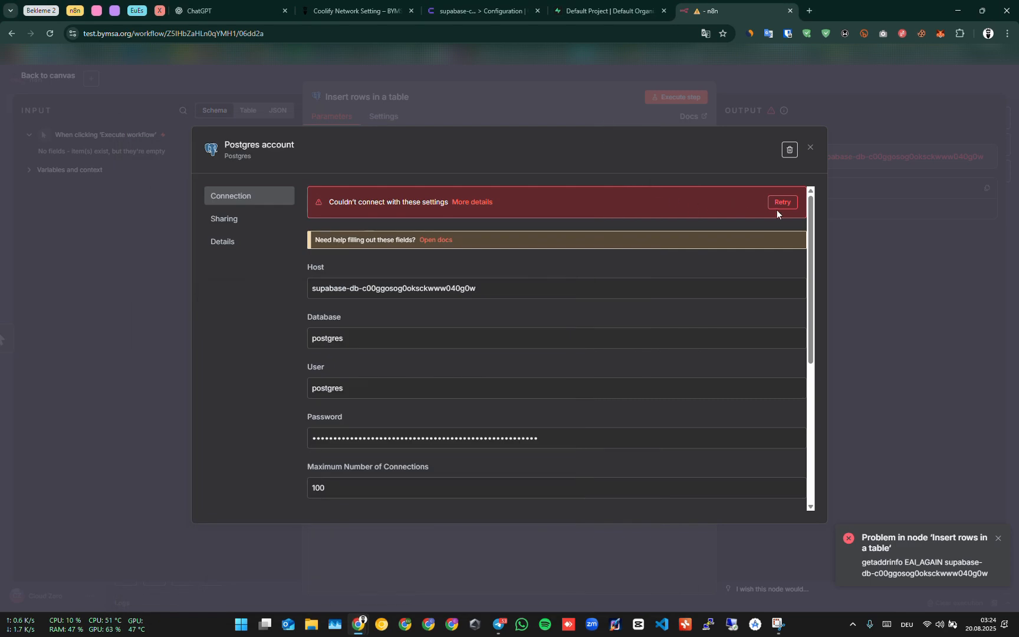
# Retest the Postgres credential connection, close it, and execute the insert node step again.
pyautogui.click(781, 203)
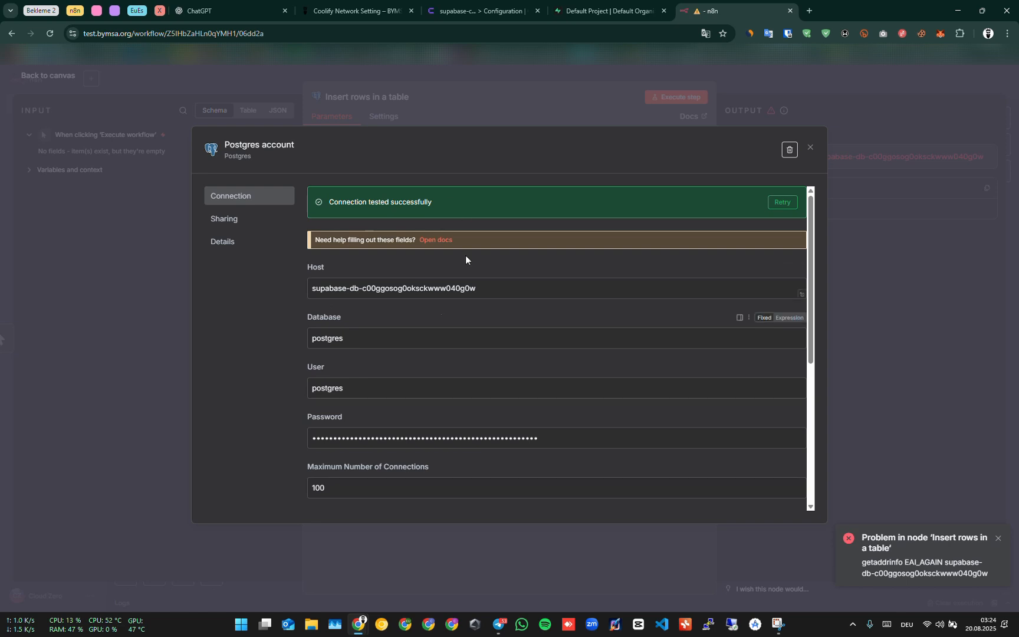
pyautogui.click(811, 147)
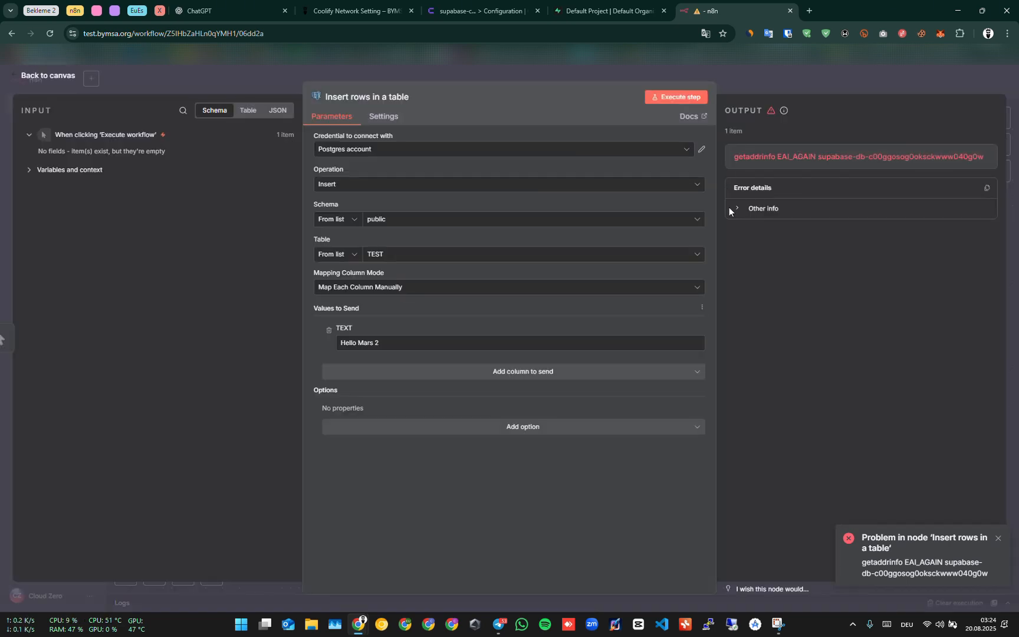
pyautogui.click(678, 97)
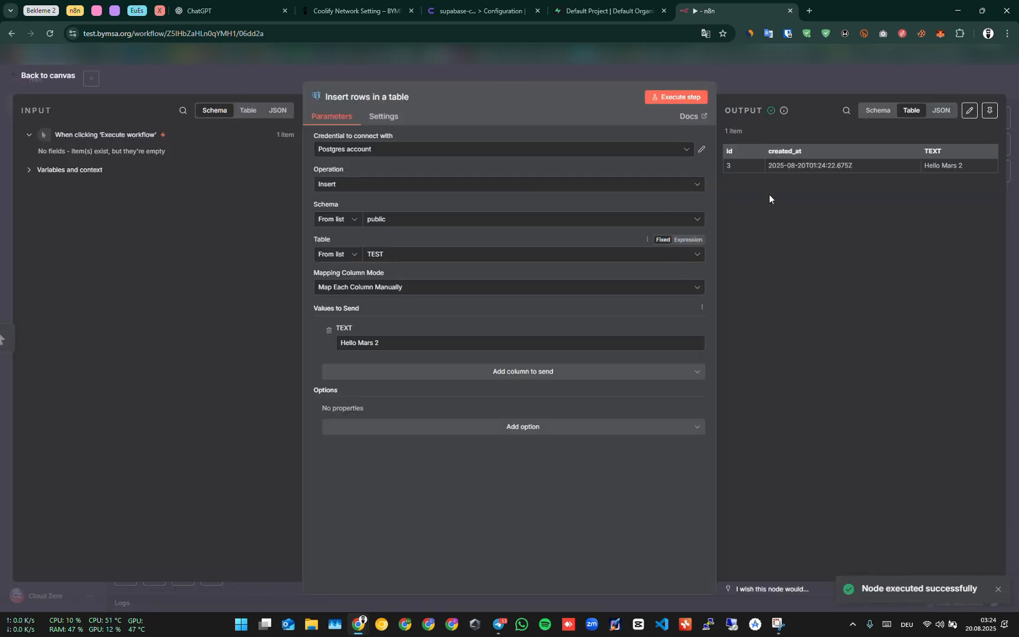